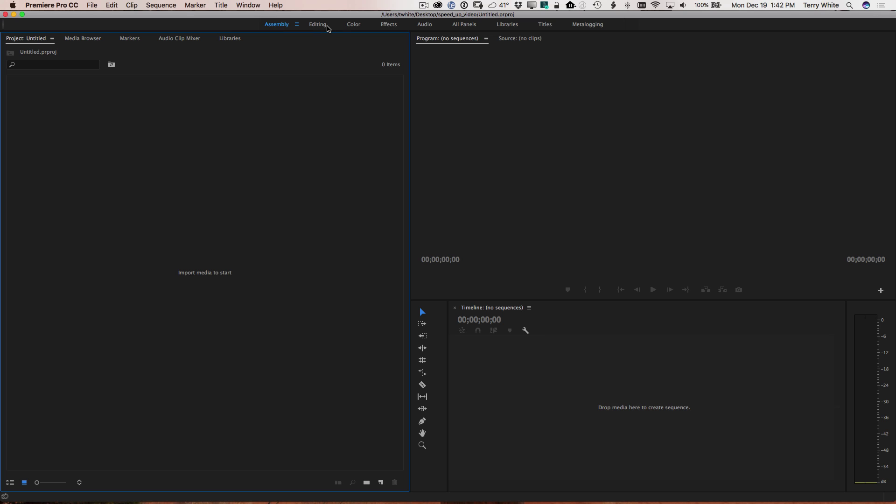
Return to the Assembly workspace and open the Desktop's catwomanpainting folder in Finder
{"action": "left_click", "coordinate": [323, 27]}
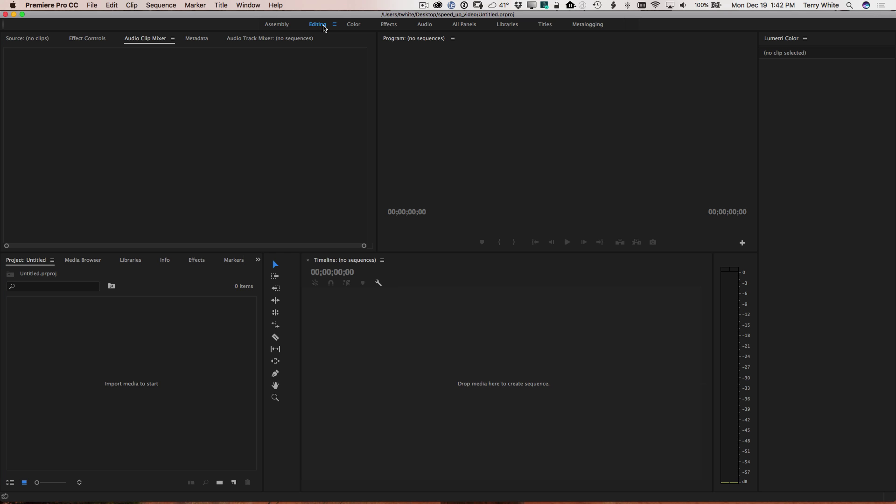
{"action": "left_click", "coordinate": [279, 27]}
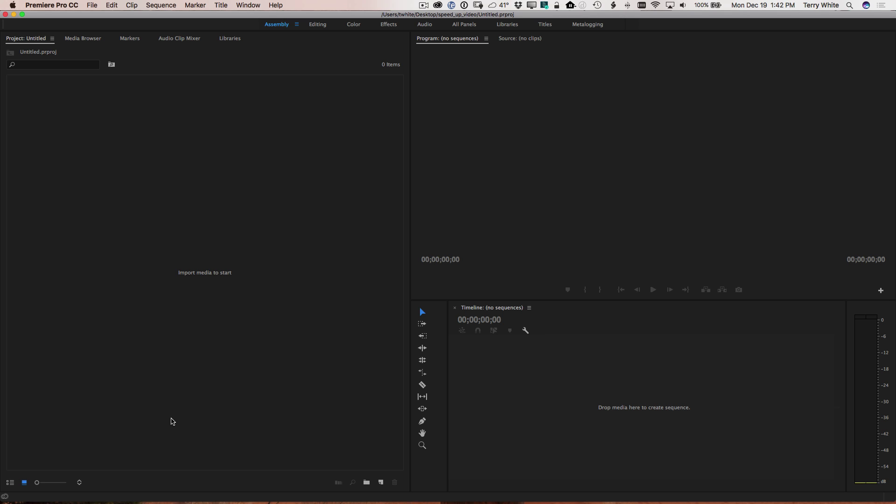
{"action": "mouse_move", "coordinate": [120, 502]}
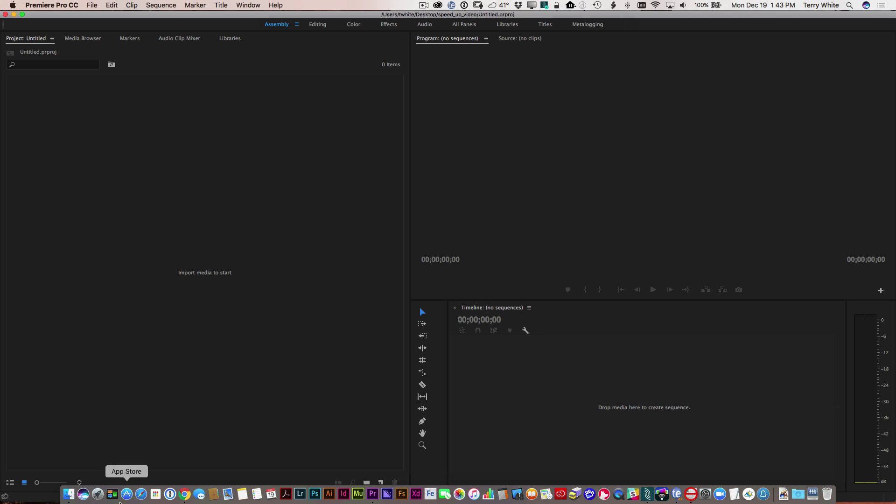
{"action": "left_click", "coordinate": [69, 495]}
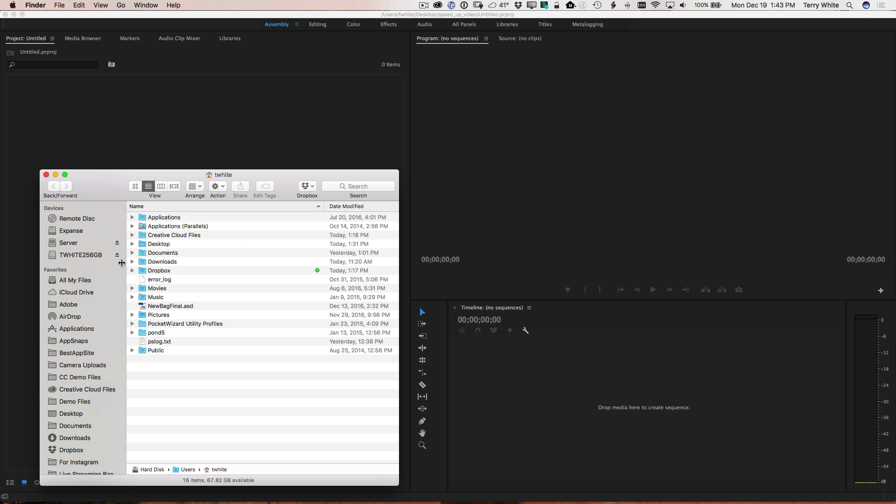
{"action": "left_click", "coordinate": [88, 414]}
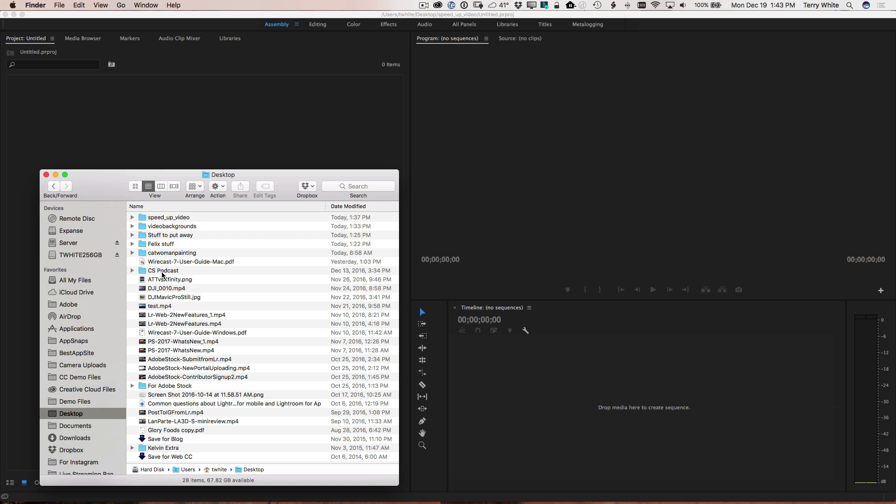
{"action": "double_click", "coordinate": [161, 255]}
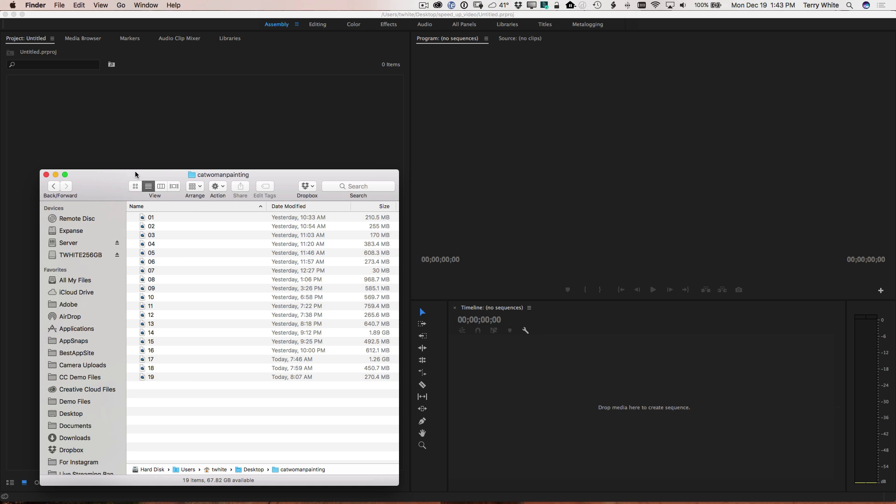
Drag clips 01–19 from Finder into Premiere's Project panel
{"action": "left_click_drag", "start_coordinate": [125, 184], "coordinate": [591, 145]}
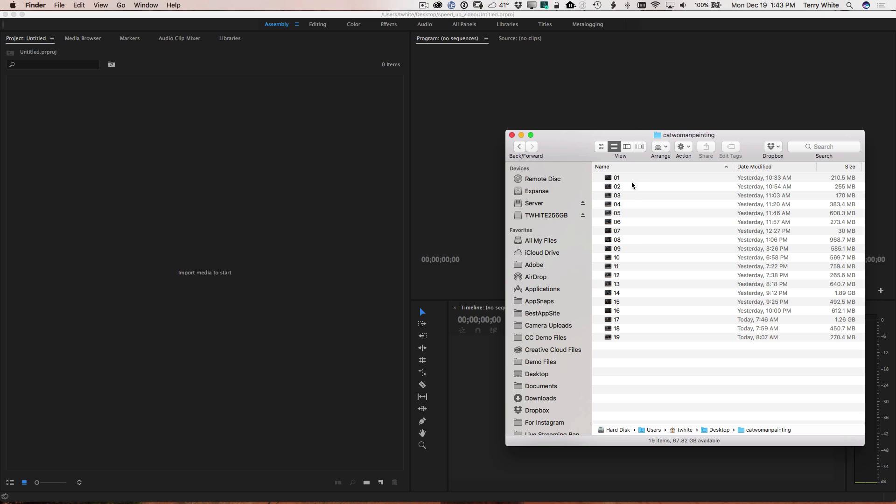
{"action": "left_click_drag", "start_coordinate": [631, 176], "coordinate": [627, 340]}
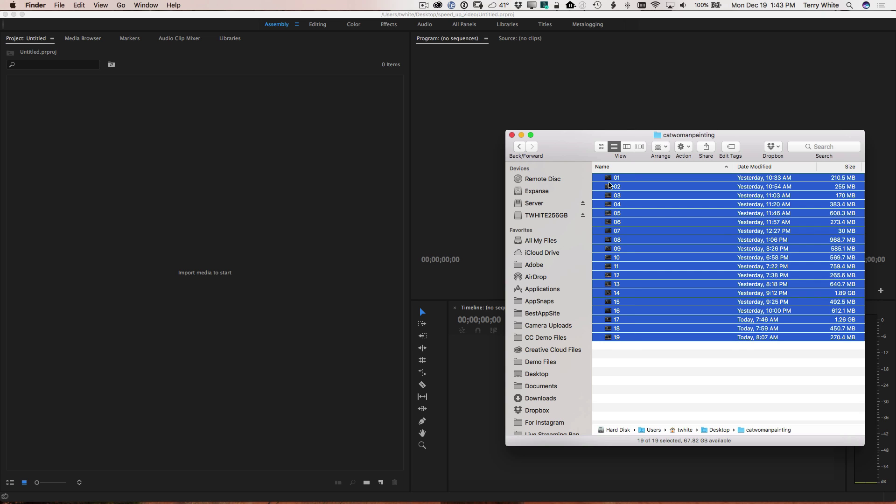
{"action": "left_click_drag", "start_coordinate": [608, 179], "coordinate": [280, 151]}
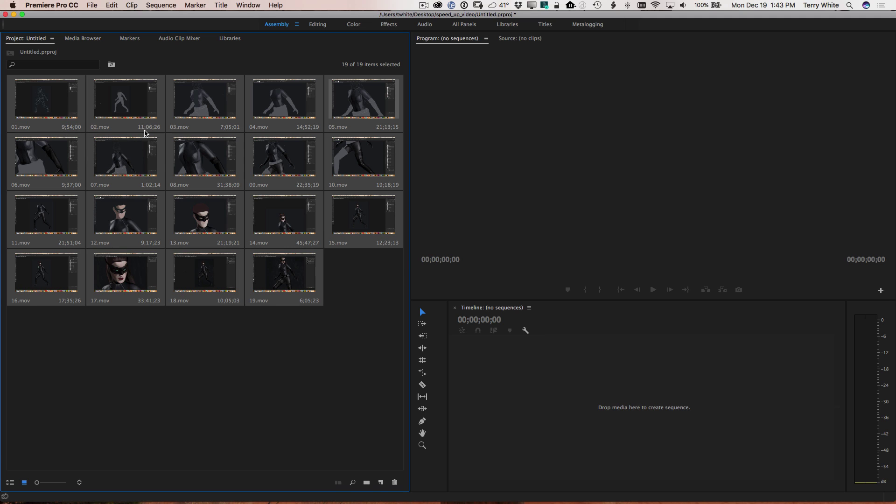
Drag 01.mov onto the empty Timeline to create sequence 01 with the clip on V1
{"action": "left_click", "coordinate": [350, 290]}
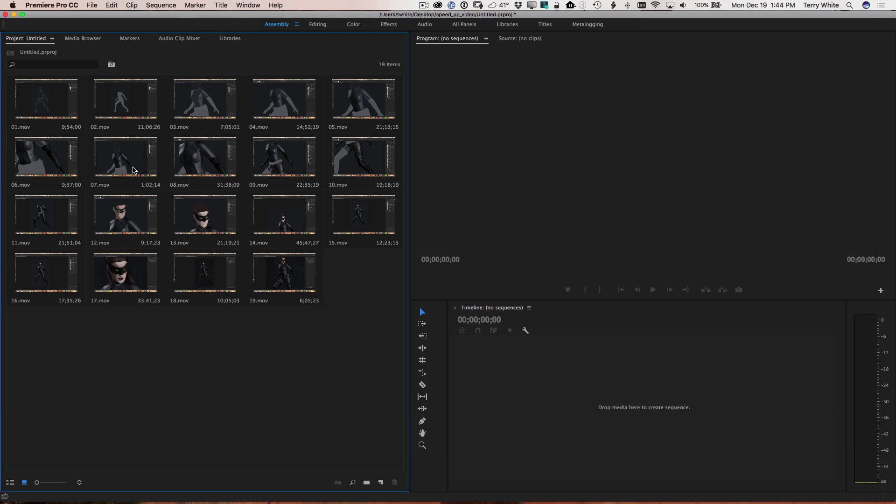
{"action": "left_click", "coordinate": [39, 110]}
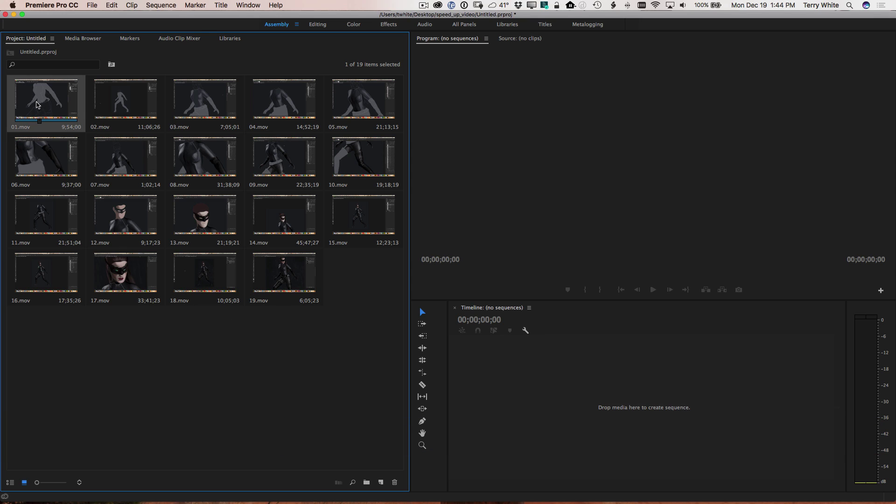
{"action": "left_click_drag", "start_coordinate": [39, 108], "coordinate": [606, 411]}
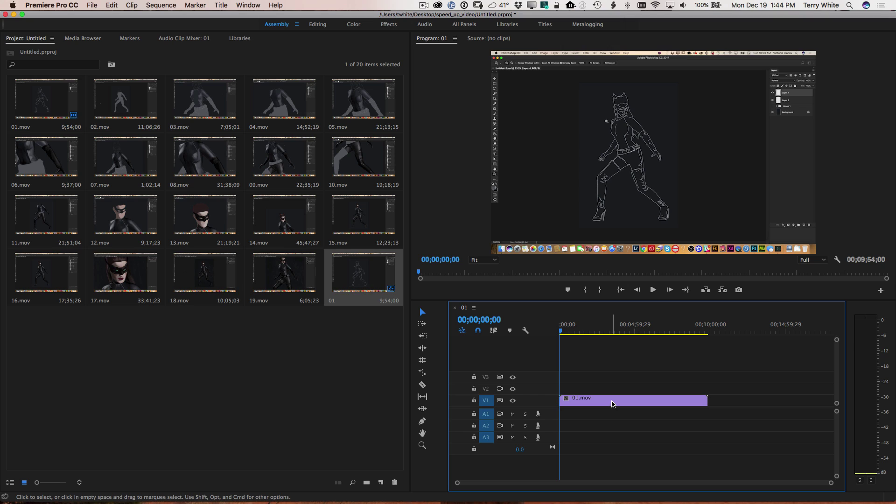
Delete 01.mov from the sequence and rename the sequence CatwomanTimelapse
{"action": "left_click", "coordinate": [613, 405]}
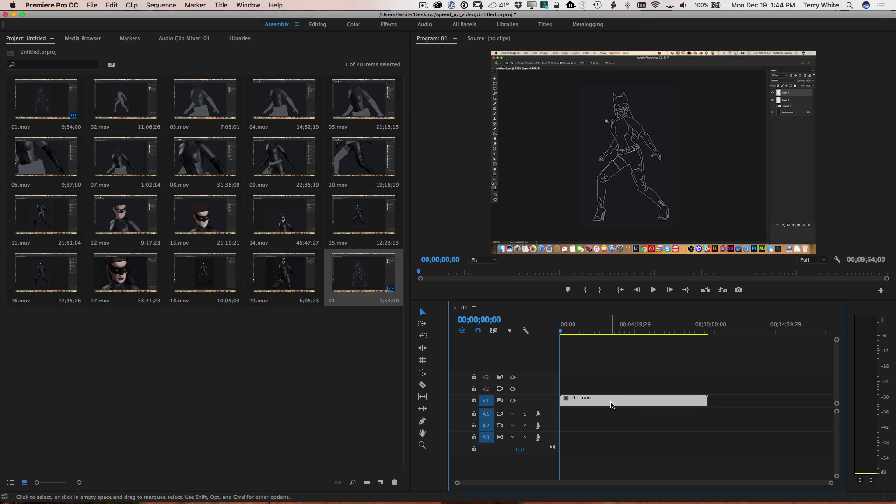
{"action": "key", "text": "Delete"}
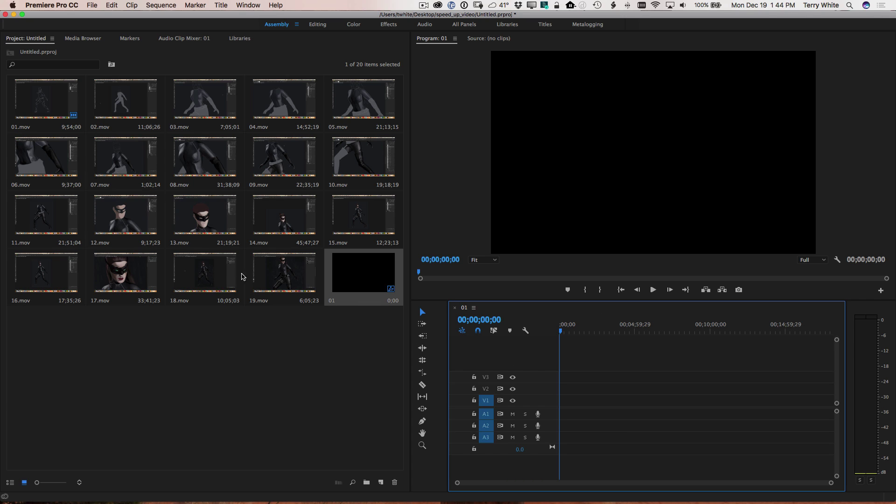
{"action": "left_click", "coordinate": [333, 300]}
{"action": "key", "text": "super+a"}
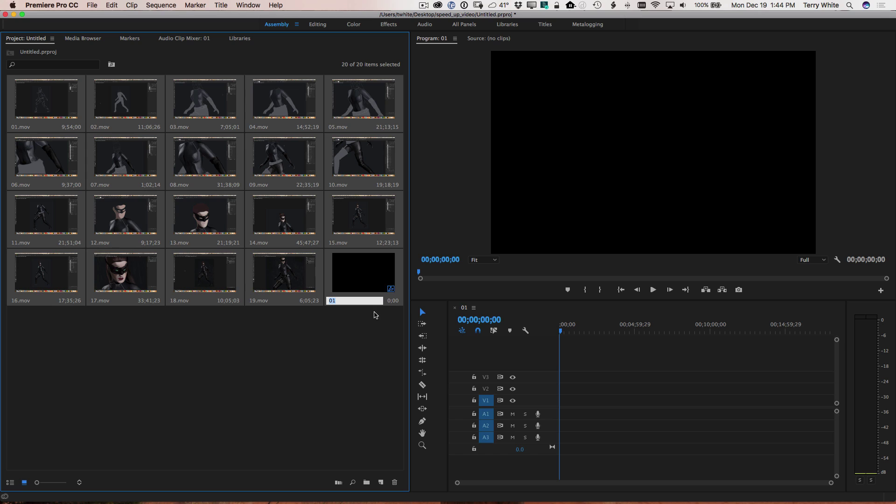
{"action": "type", "text": "CatwomanTimelapse"}
{"action": "left_click", "coordinate": [350, 320]}
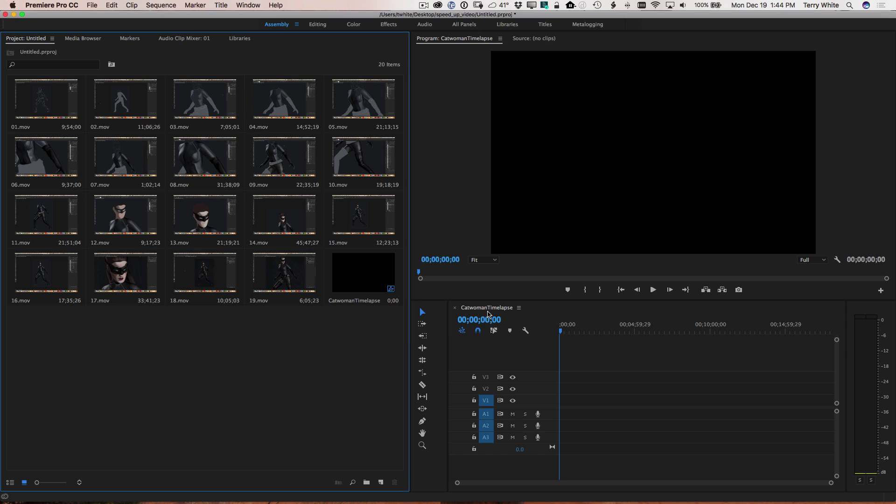
Automate clips 01.mov–19.mov to the sequence in Selection Order with both default transitions off
{"action": "left_click", "coordinate": [40, 111]}
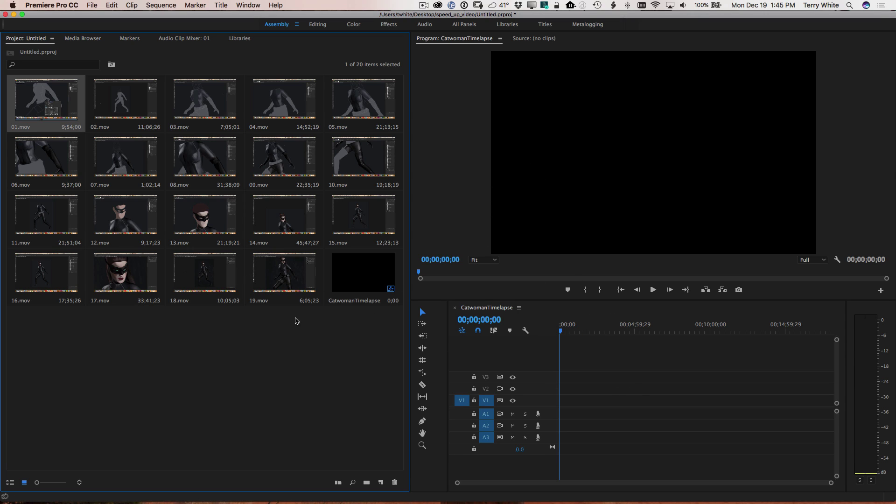
{"action": "left_click", "coordinate": [283, 280], "text": "shift"}
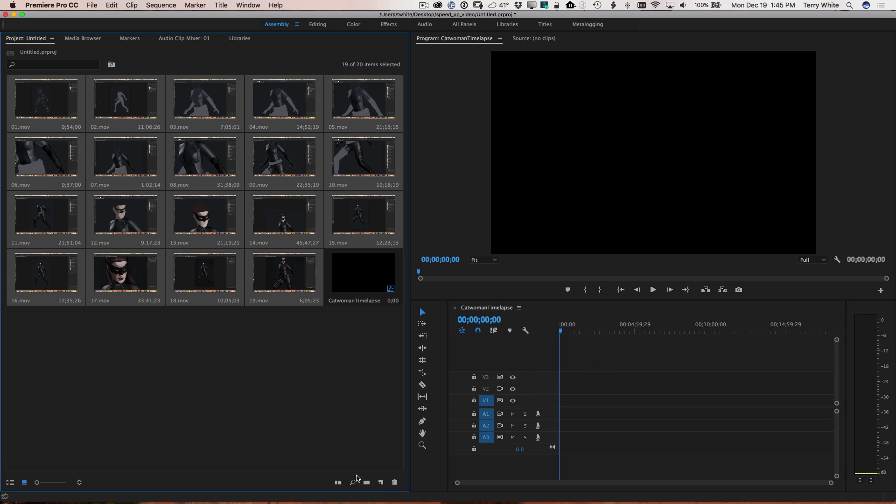
{"action": "left_click", "coordinate": [337, 483]}
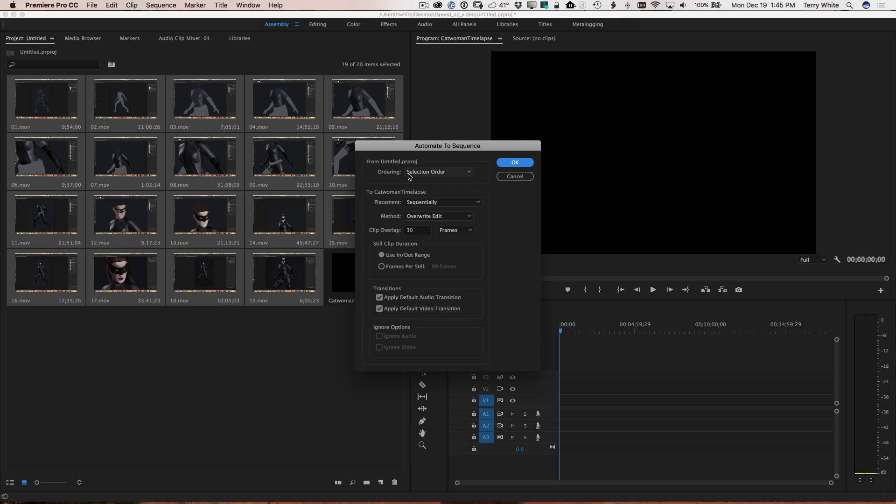
{"action": "left_click", "coordinate": [469, 175]}
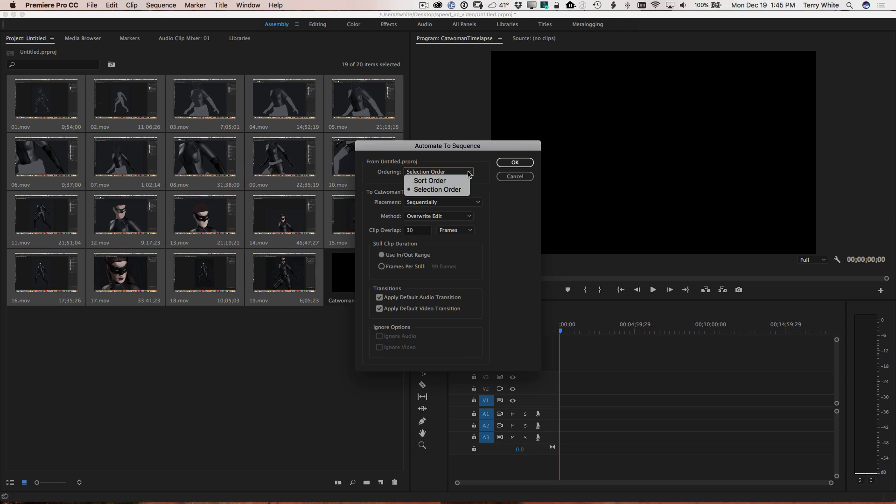
{"action": "left_click", "coordinate": [532, 201]}
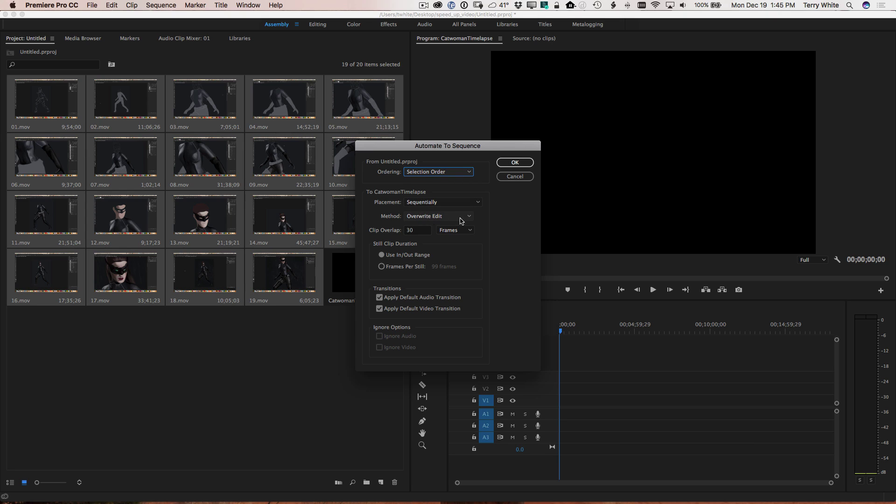
{"action": "left_click", "coordinate": [399, 299]}
{"action": "left_click", "coordinate": [400, 310]}
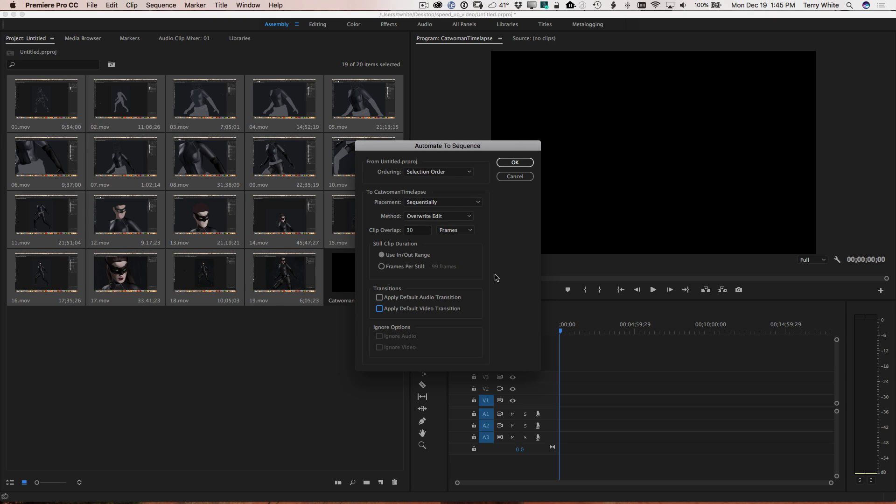
{"action": "left_click", "coordinate": [513, 162]}
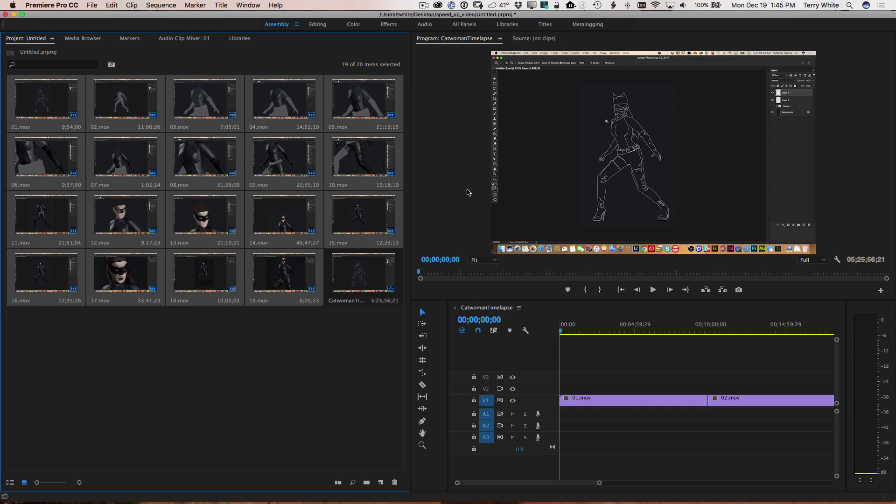
Zoom the timeline out to show the full 05;25;56;21 sequence
{"action": "left_click_drag", "start_coordinate": [599, 484], "coordinate": [858, 478]}
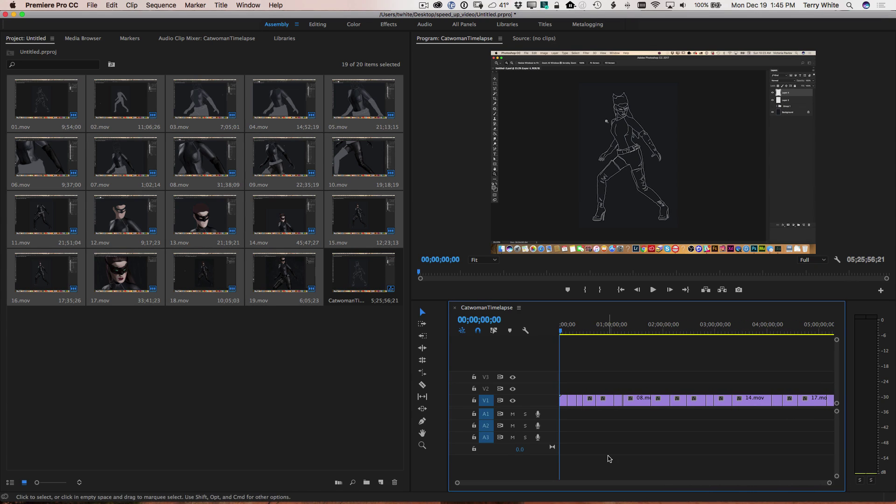
{"action": "scroll", "coordinate": [608, 459], "scroll_direction": "down", "scroll_amount": 1}
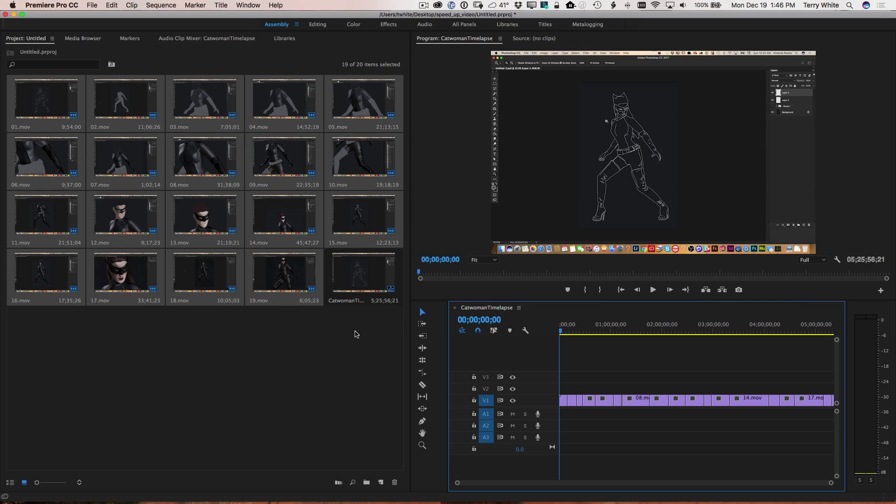
{"action": "left_click", "coordinate": [347, 304]}
{"action": "left_click", "coordinate": [347, 304]}
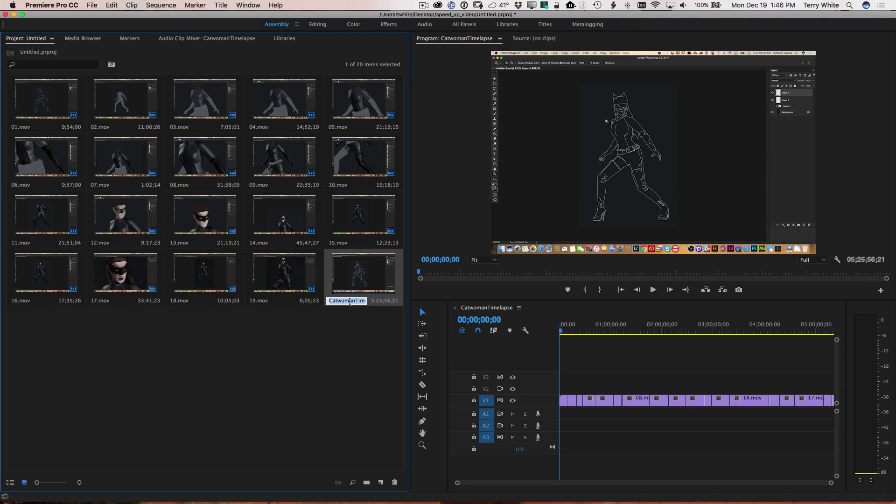
{"action": "left_click_drag", "start_coordinate": [356, 301], "coordinate": [419, 303]}
{"action": "key", "text": "BackSpace"}
{"action": "key", "text": "Tab"}
{"action": "left_click", "coordinate": [269, 342]}
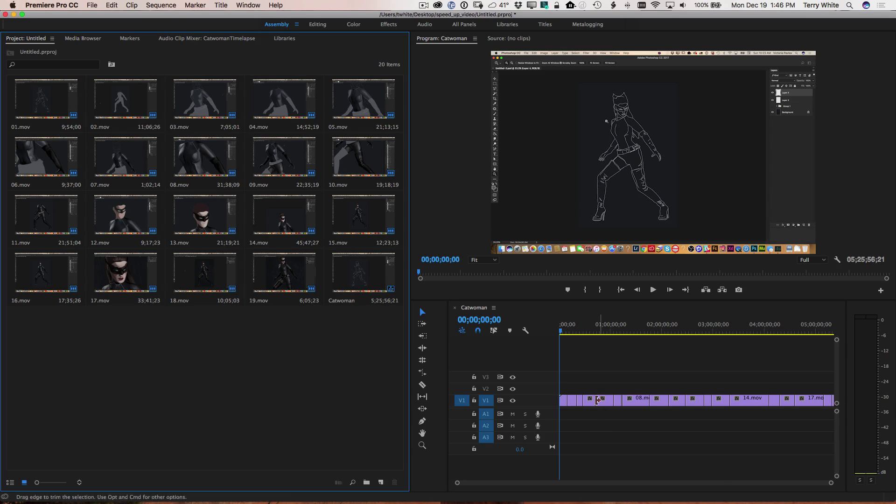
{"action": "left_click", "coordinate": [565, 400]}
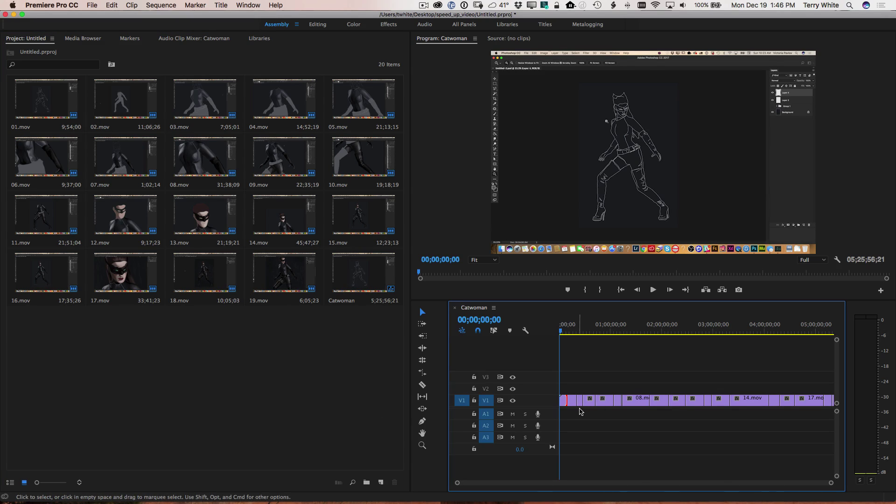
{"action": "left_click", "coordinate": [573, 403]}
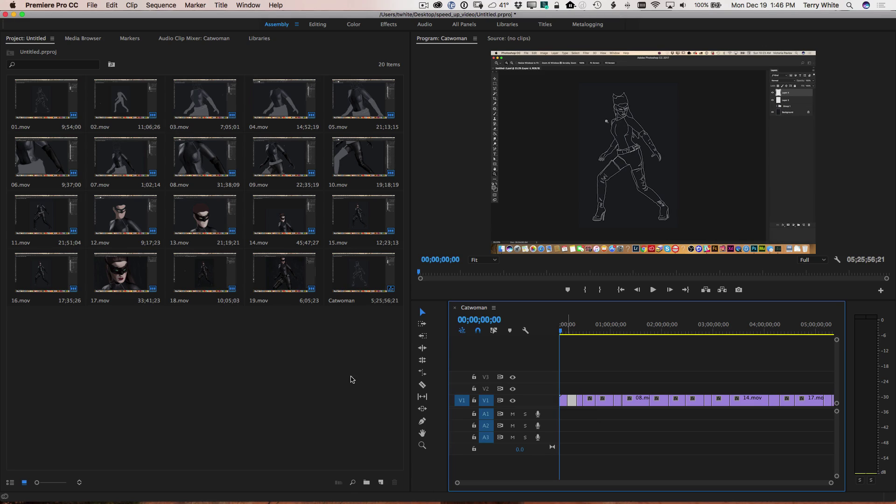
Nest the Catwoman sequence in a new sequence with New Sequence From Clip
{"action": "left_click", "coordinate": [348, 286]}
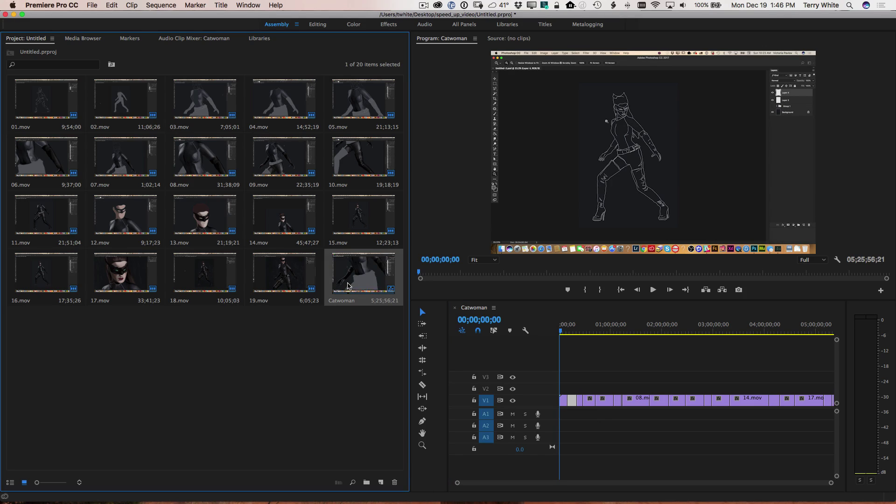
{"action": "right_click", "coordinate": [348, 286]}
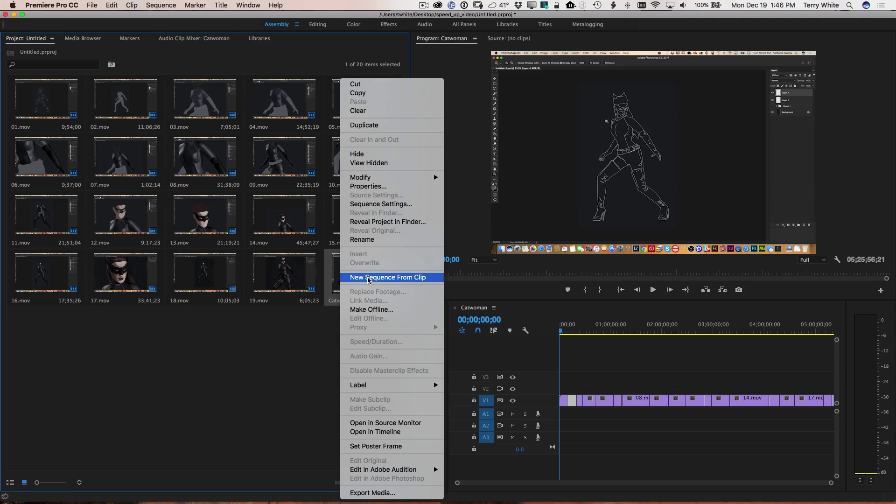
{"action": "left_click", "coordinate": [368, 278]}
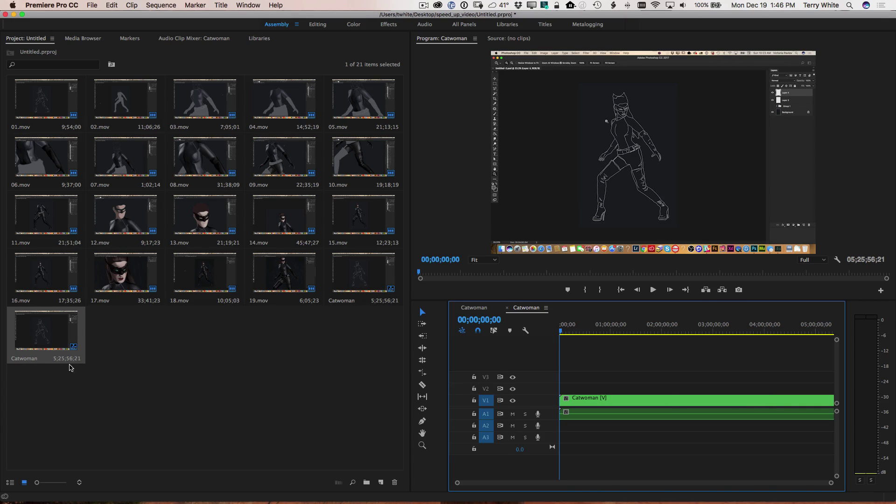
Rename the new sequence CatwomanTimelapse and select its nested Catwoman clip
{"action": "left_click", "coordinate": [42, 364]}
{"action": "key", "text": "shift+Up"}
{"action": "left_click", "coordinate": [49, 362]}
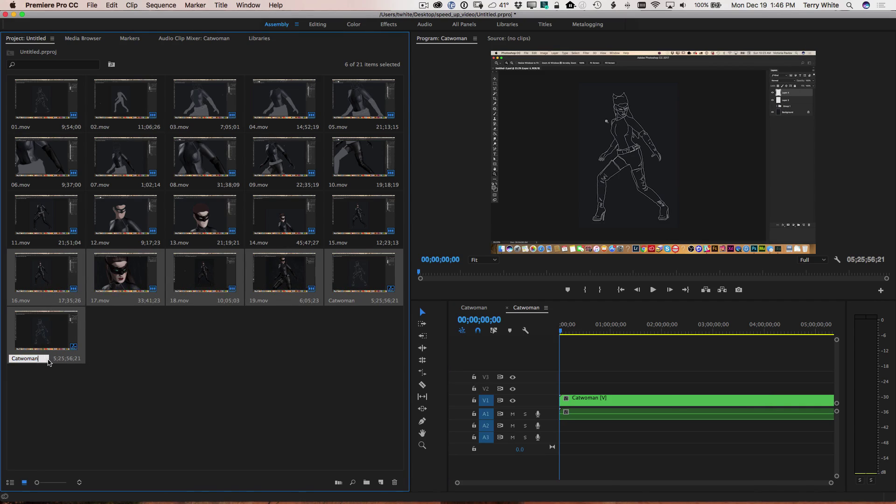
{"action": "type", "text": "Timelaps"}
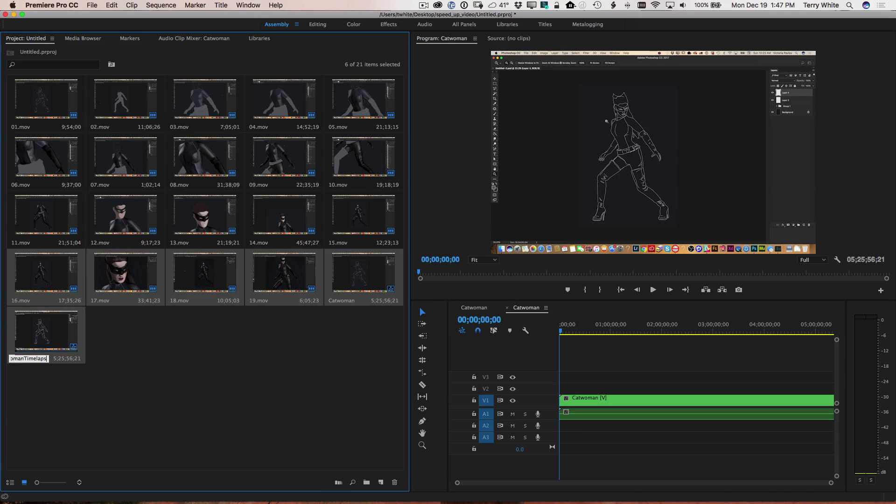
{"action": "type", "text": "e"}
{"action": "left_click", "coordinate": [137, 363]}
{"action": "left_click", "coordinate": [55, 344]}
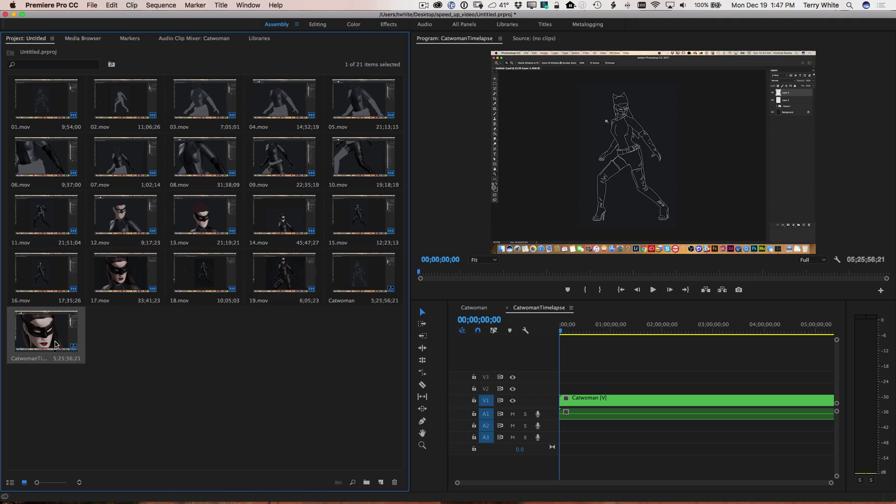
{"action": "left_click", "coordinate": [632, 401]}
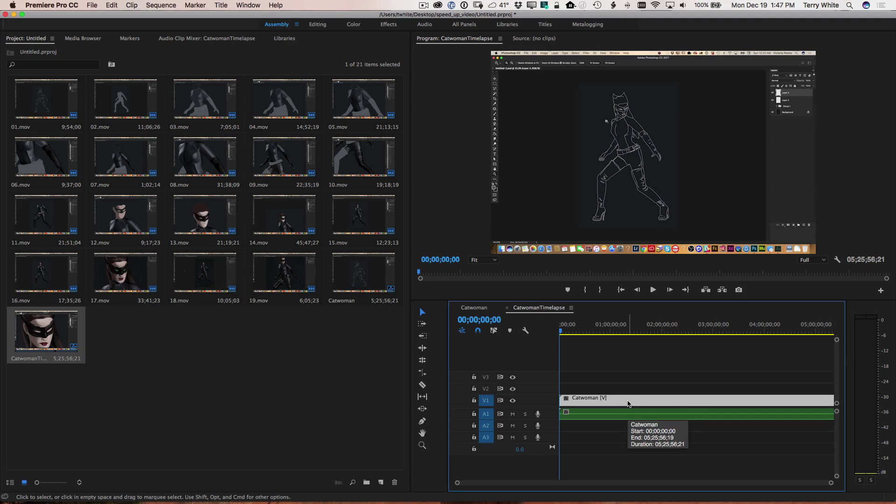
Enter a Speed/Duration of 00;05;00;00 for the nested Catwoman clip
{"action": "right_click", "coordinate": [623, 402]}
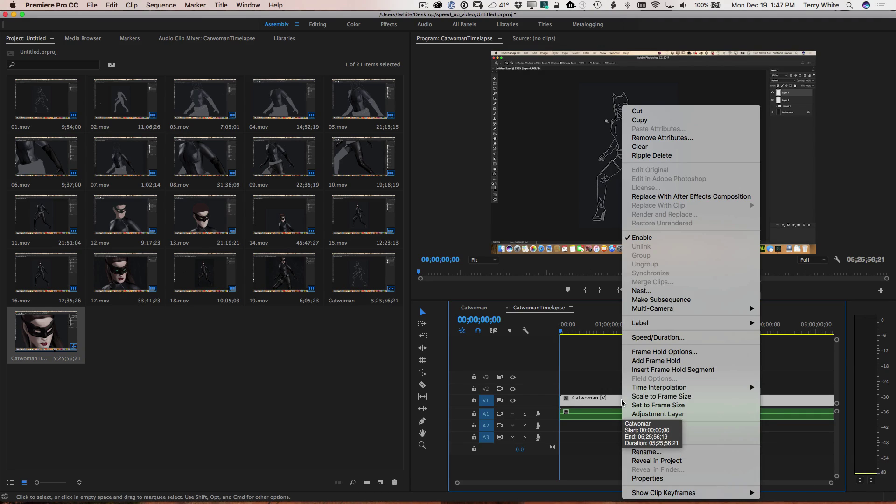
{"action": "left_click", "coordinate": [674, 338]}
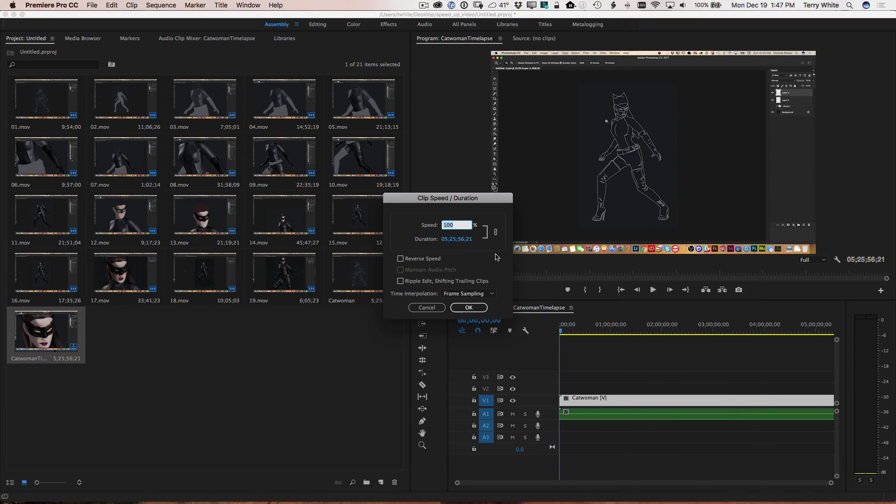
{"action": "left_click_drag", "start_coordinate": [472, 201], "coordinate": [712, 149]}
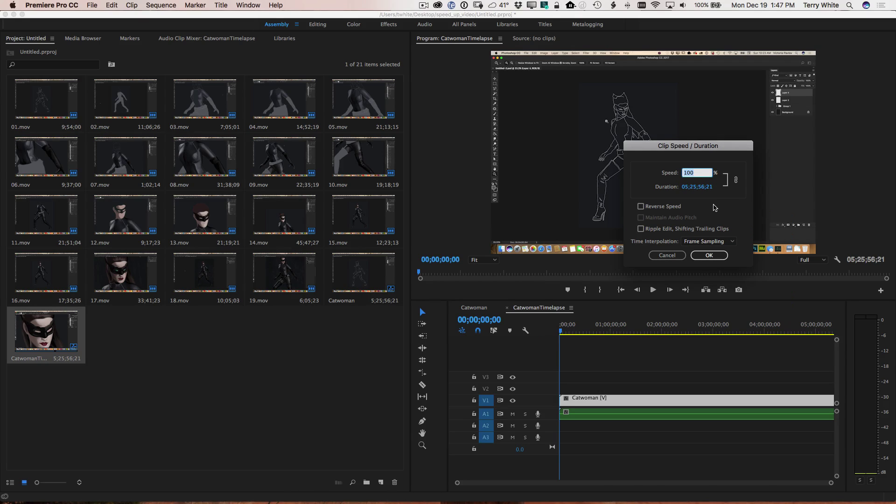
{"action": "left_click", "coordinate": [692, 190]}
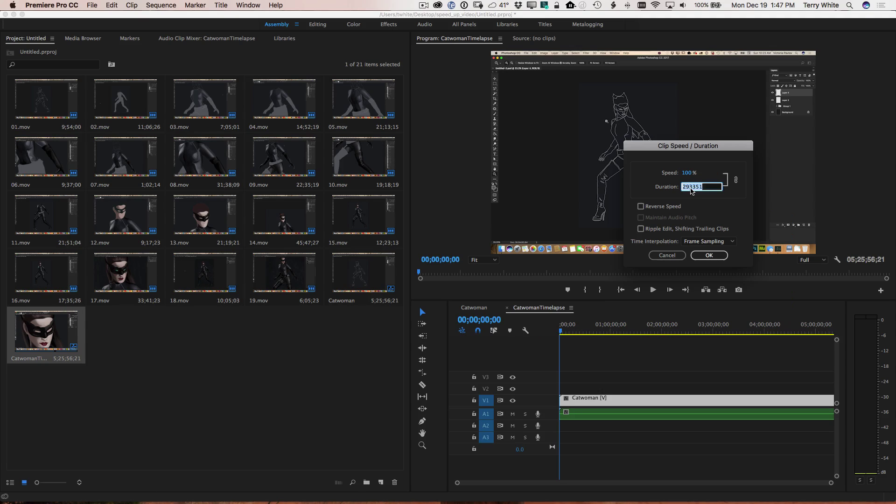
{"action": "left_click", "coordinate": [689, 187]}
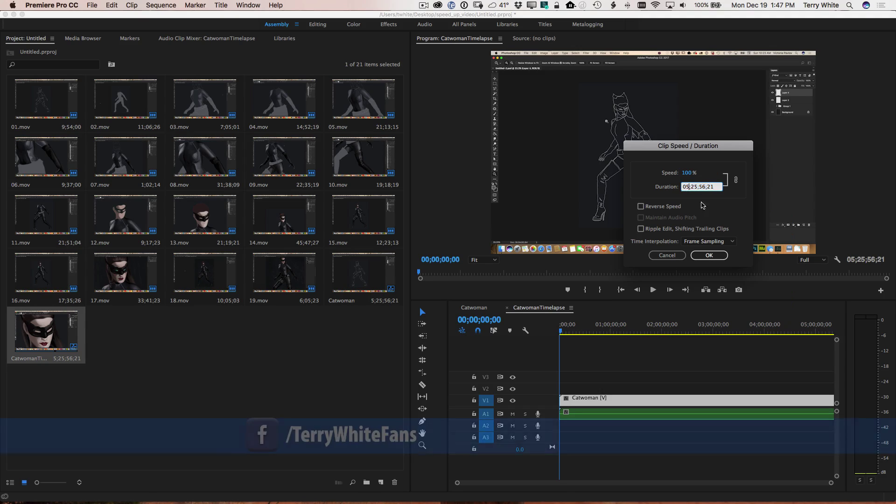
{"action": "key", "text": "BackSpace"}
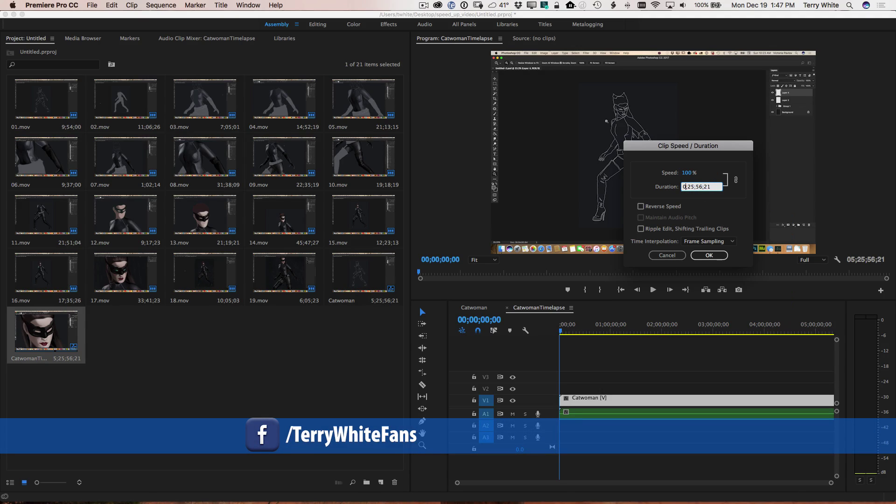
{"action": "type", "text": "0"}
{"action": "key", "text": "Right"}
{"action": "key", "text": "Right"}
{"action": "key", "text": "BackSpace"}
{"action": "type", "text": "0"}
{"action": "type", "text": "00"}
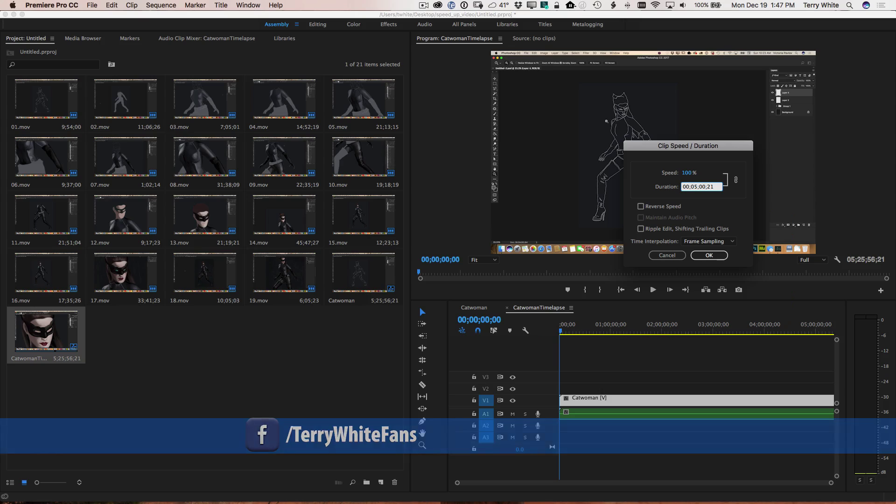
{"action": "key", "text": "Right"}
{"action": "key", "text": "BackSpace"}
{"action": "key", "text": "BackSpace"}
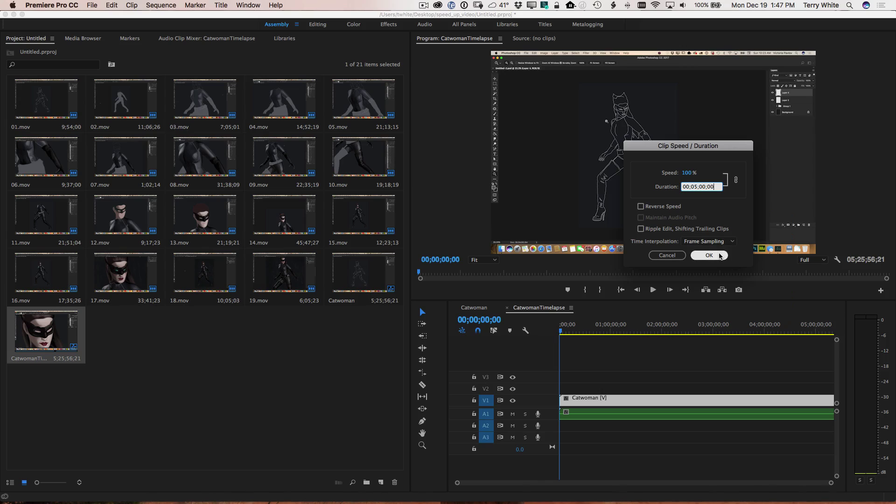
Apply the 5-minute duration, delete the leftover A1 audio clip, and zoom in on the clip
{"action": "left_click", "coordinate": [710, 255]}
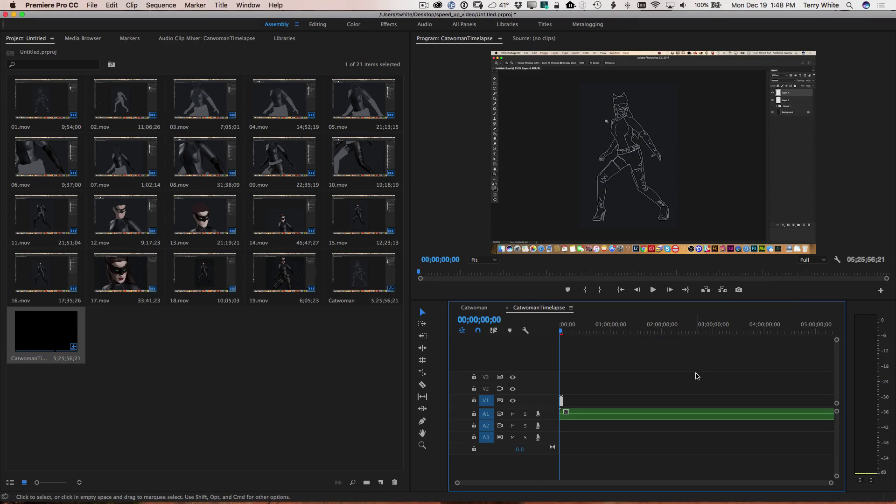
{"action": "left_click", "coordinate": [579, 417]}
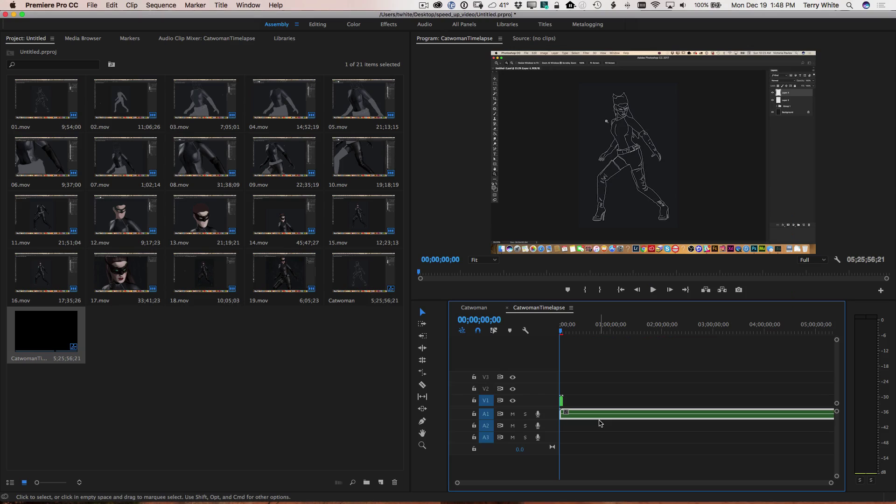
{"action": "key", "text": "Delete"}
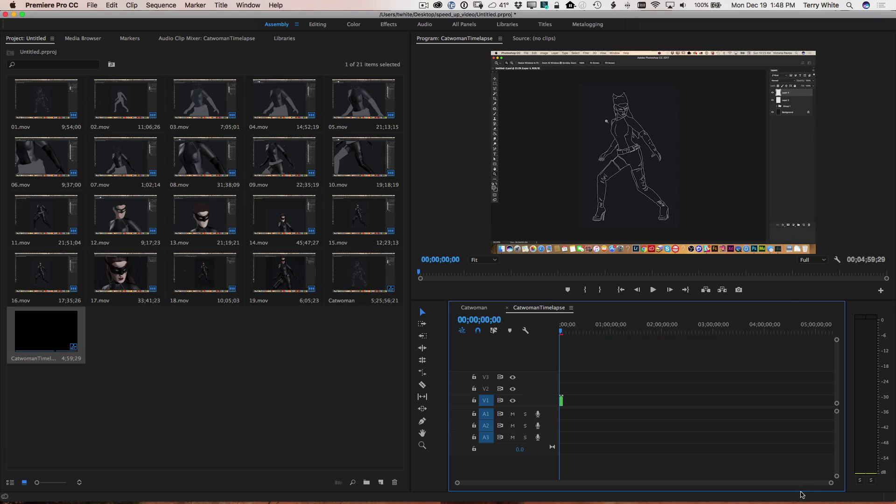
{"action": "left_click_drag", "start_coordinate": [831, 483], "coordinate": [694, 486]}
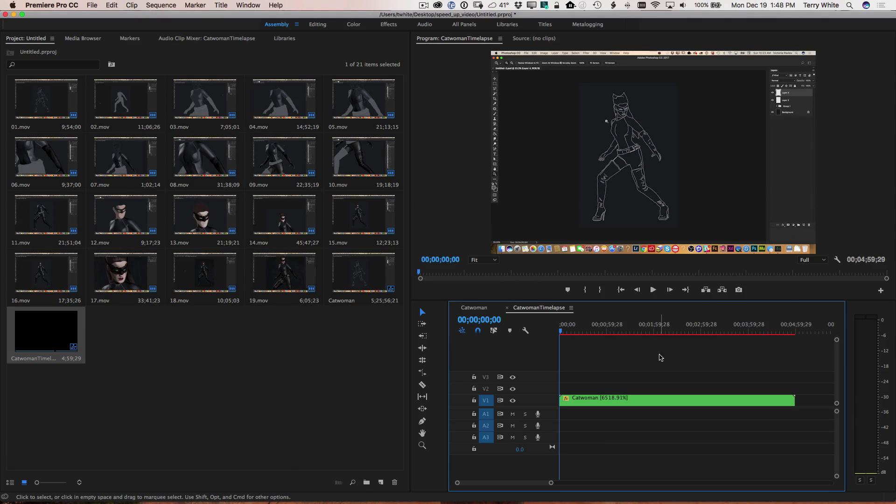
Play back the 6518.91% timelapse at 1/4 resolution, then clear the Project panel selection
{"action": "left_click", "coordinate": [822, 260]}
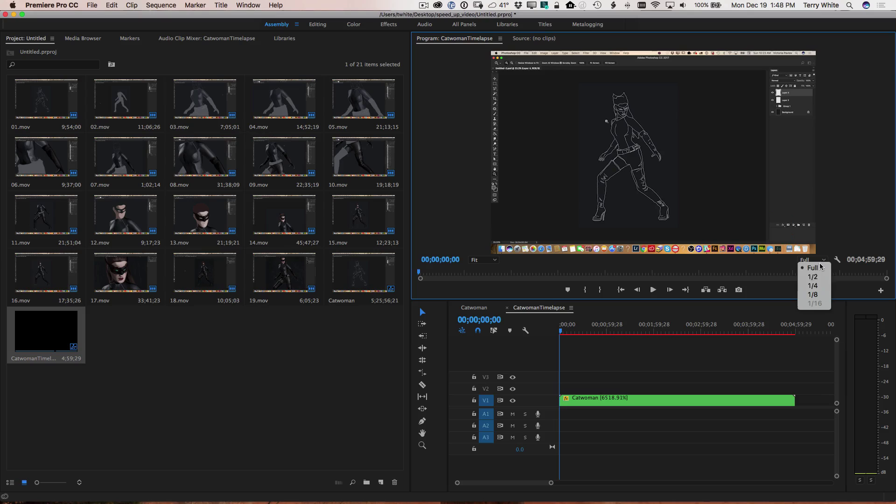
{"action": "left_click", "coordinate": [818, 286]}
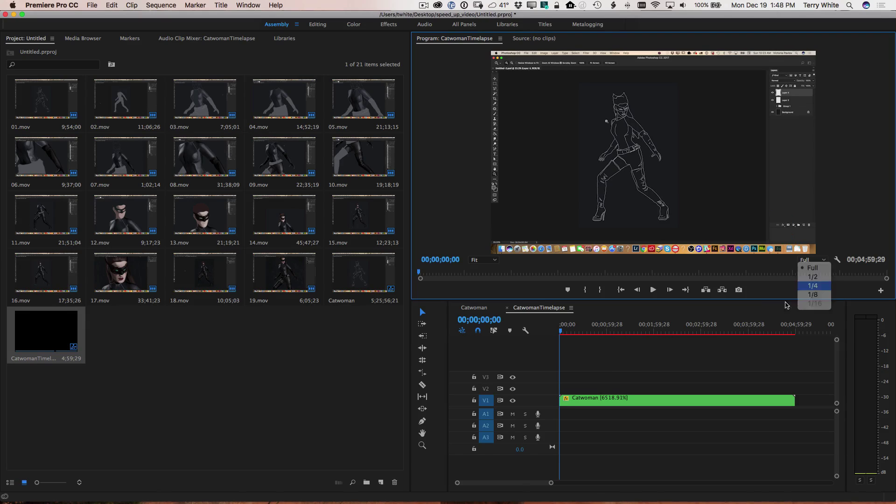
{"action": "left_click", "coordinate": [738, 362]}
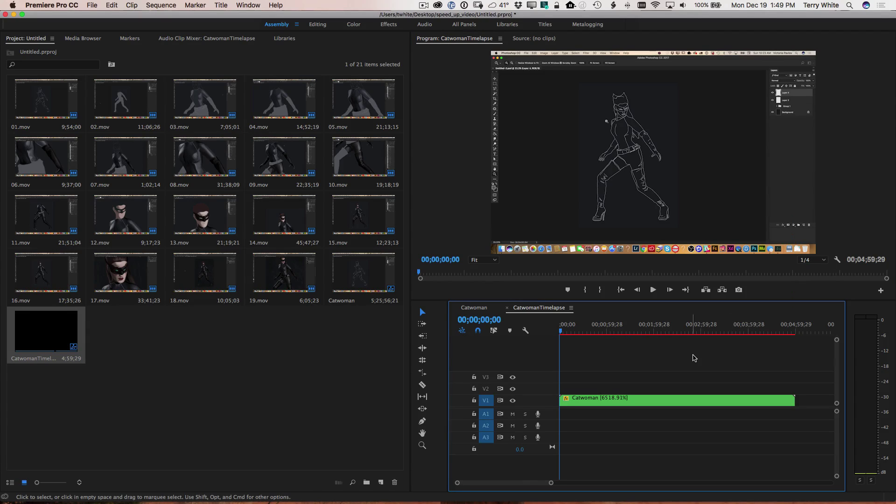
{"action": "key", "text": "space"}
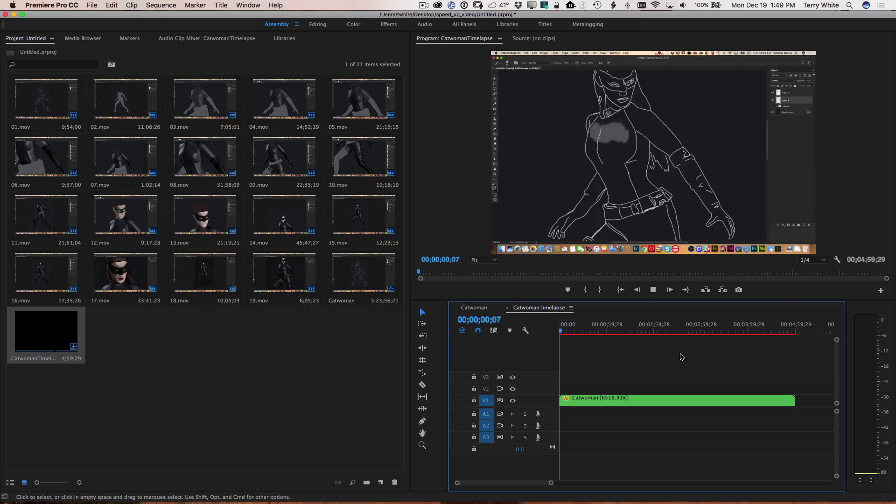
{"action": "key", "text": "space"}
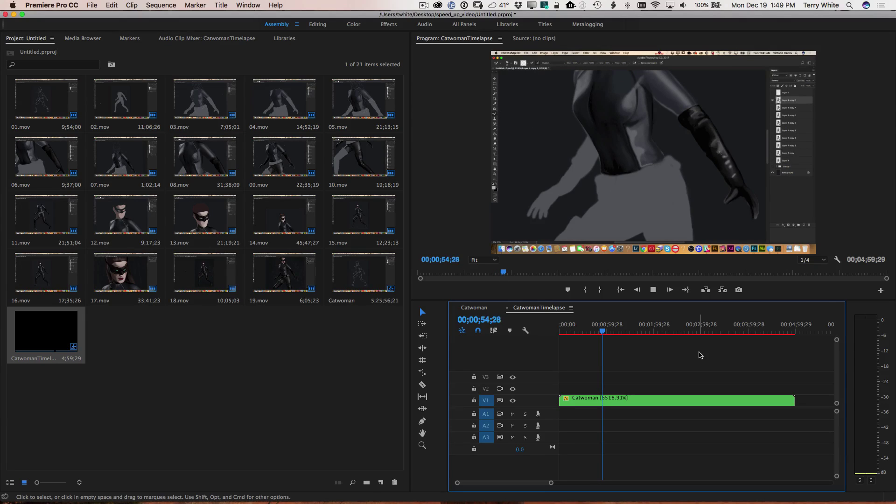
{"action": "key", "text": "space"}
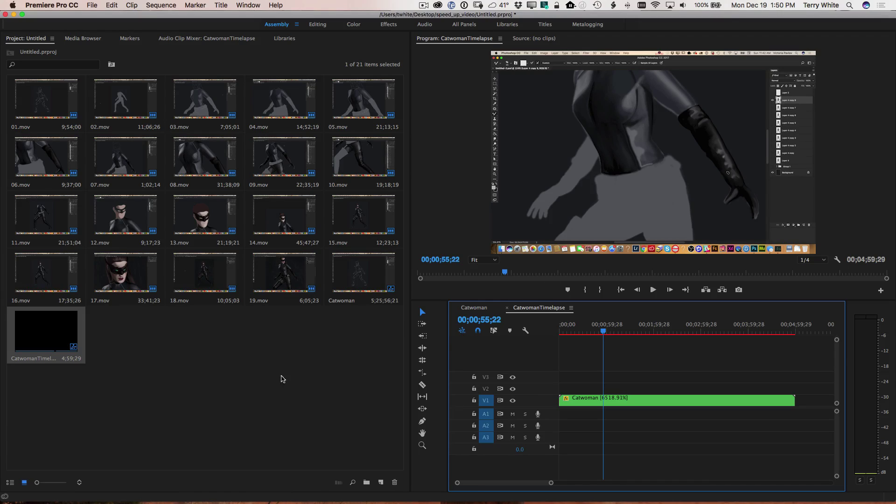
{"action": "left_click", "coordinate": [246, 408]}
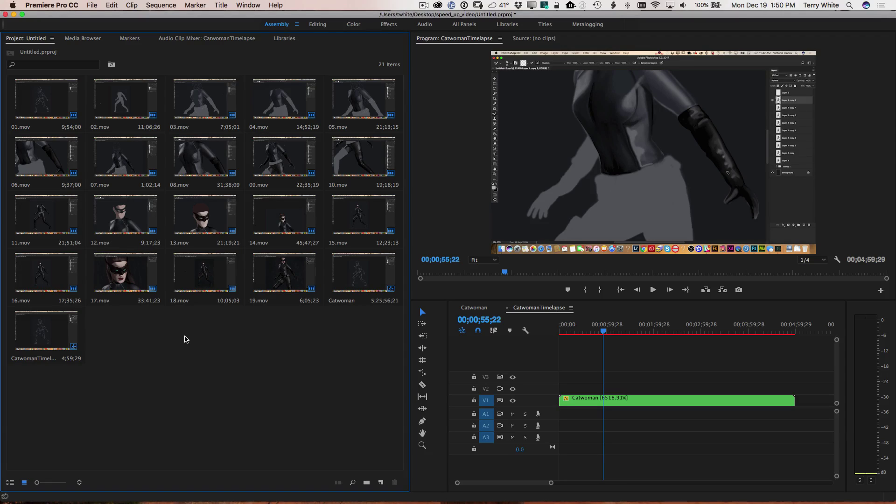
In the import browser, go to Live Streaming Overlays > Video Backgrounds > Originals
{"action": "double_click", "coordinate": [211, 341]}
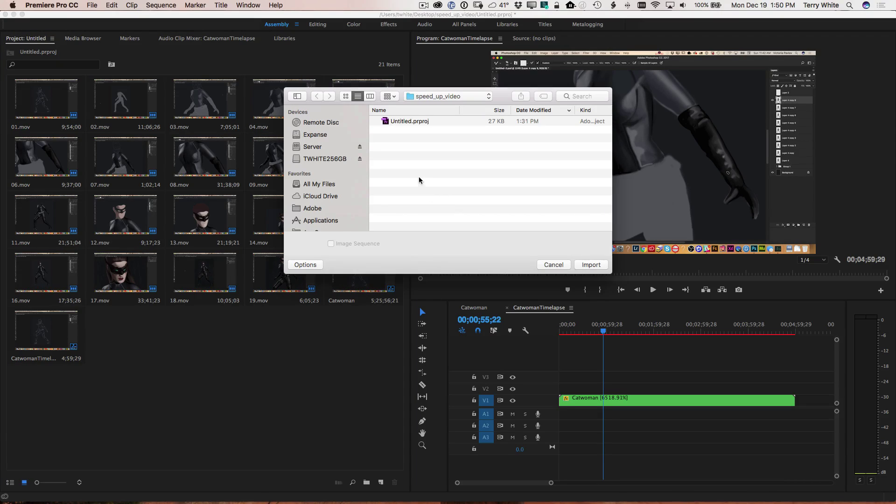
{"action": "scroll", "coordinate": [335, 186], "scroll_direction": "down", "scroll_amount": 5}
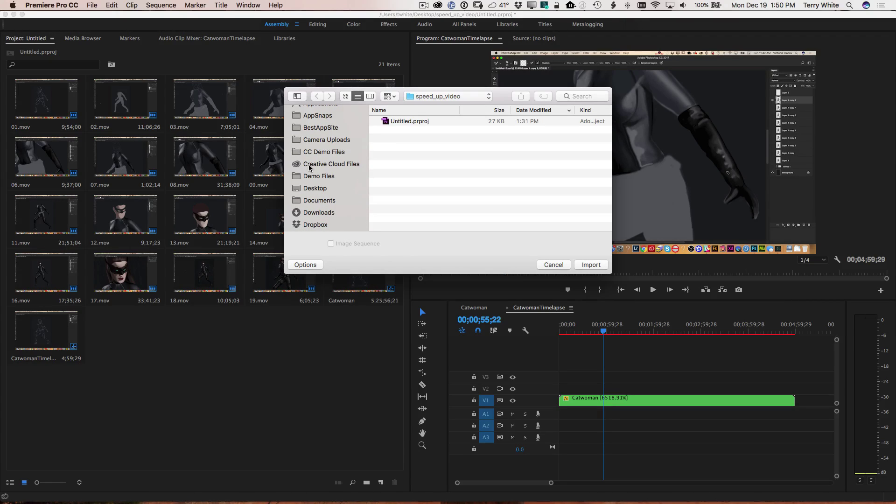
{"action": "scroll", "coordinate": [322, 194], "scroll_direction": "down", "scroll_amount": 4}
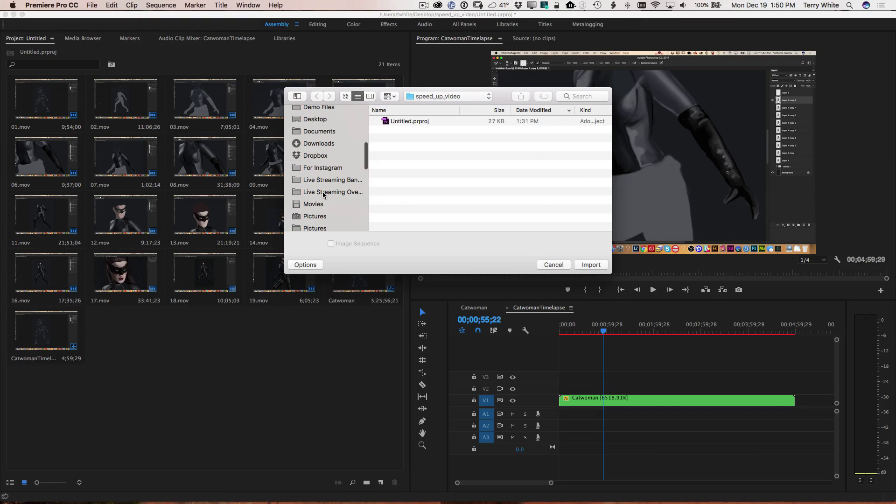
{"action": "left_click", "coordinate": [324, 193]}
{"action": "left_click", "coordinate": [413, 121]}
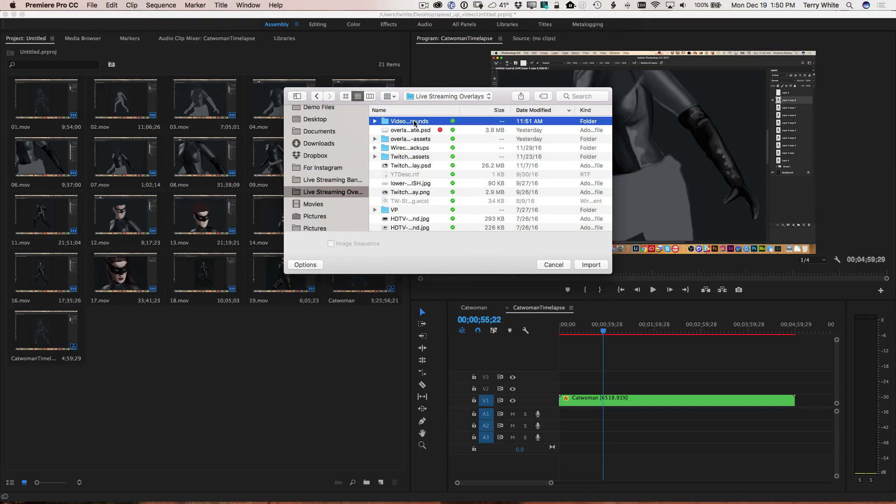
{"action": "double_click", "coordinate": [414, 121]}
{"action": "double_click", "coordinate": [413, 132]}
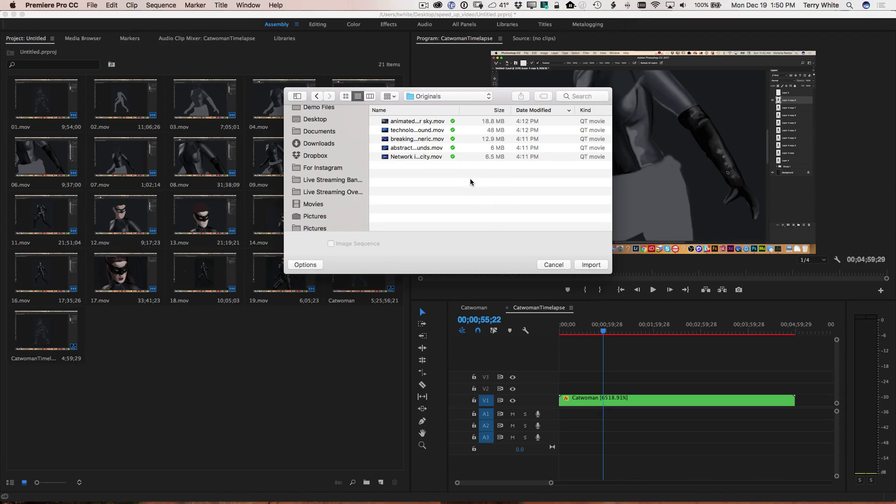
Preview 'animated snowflake drop from the winter sky.mov' in Quick Look and import it
{"action": "left_click", "coordinate": [415, 123]}
{"action": "key", "text": "space"}
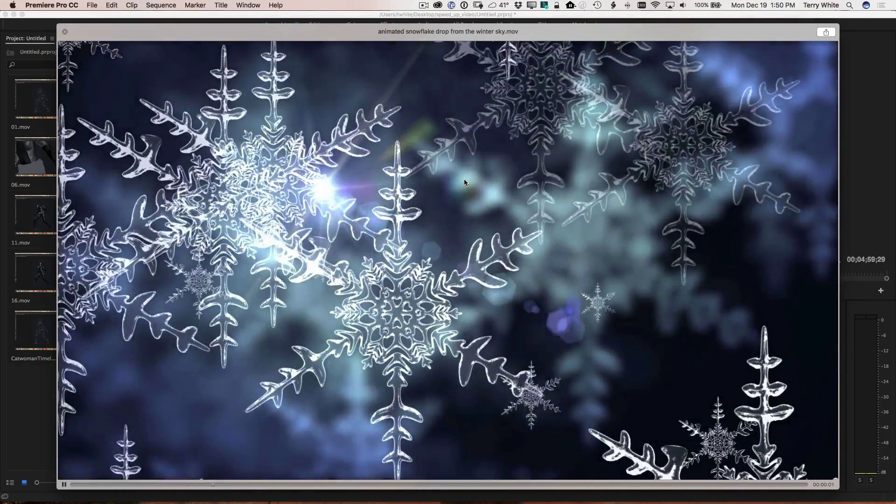
{"action": "key", "text": "space"}
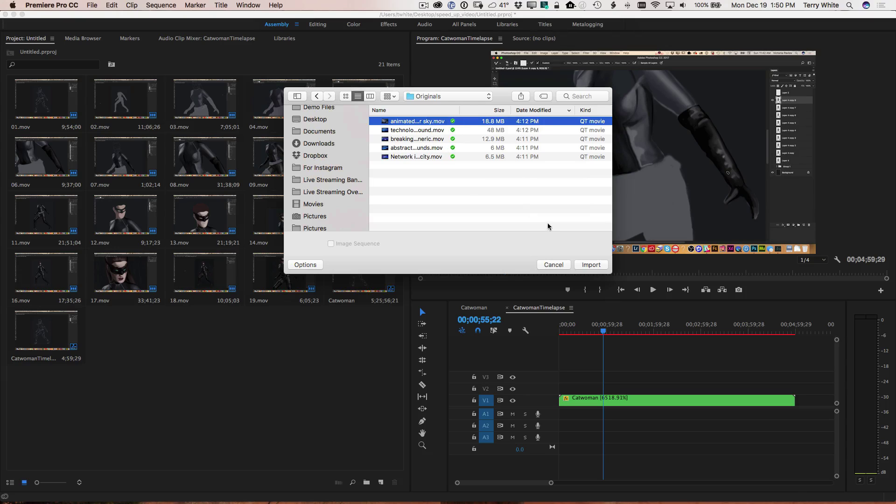
{"action": "left_click", "coordinate": [590, 265]}
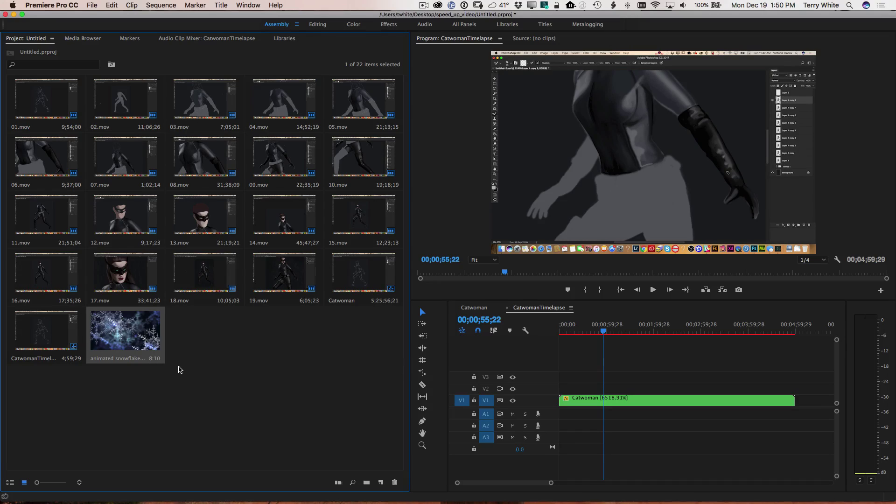
Create an 00:00:08:10 sequence from the snowflake clip and open its Speed/Duration dialog at 100%
{"action": "right_click", "coordinate": [130, 345]}
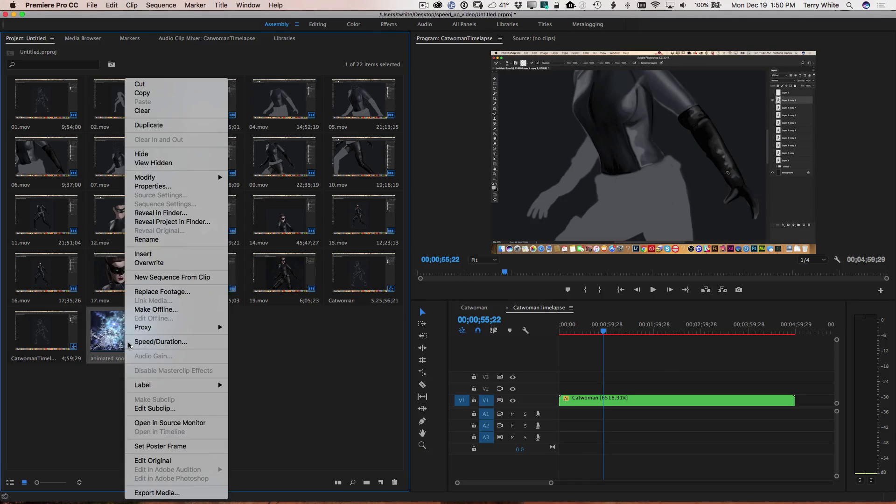
{"action": "left_click", "coordinate": [156, 277]}
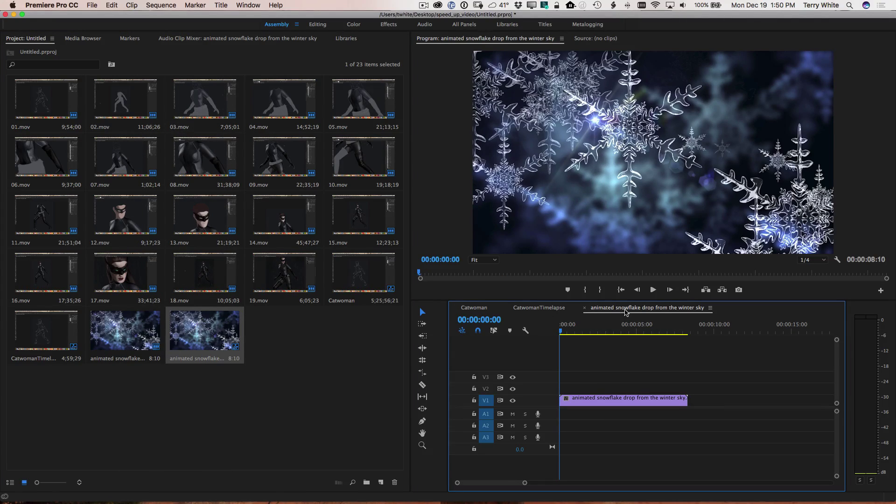
{"action": "left_click", "coordinate": [622, 402]}
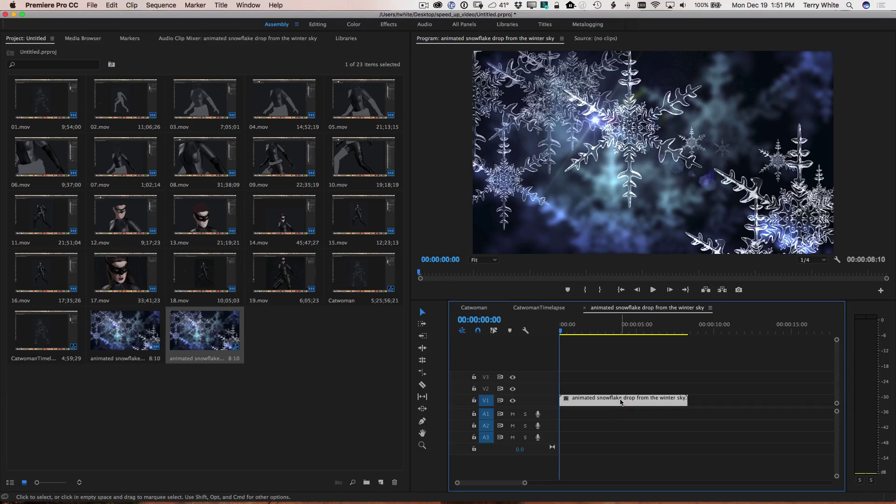
{"action": "key", "text": "super+r"}
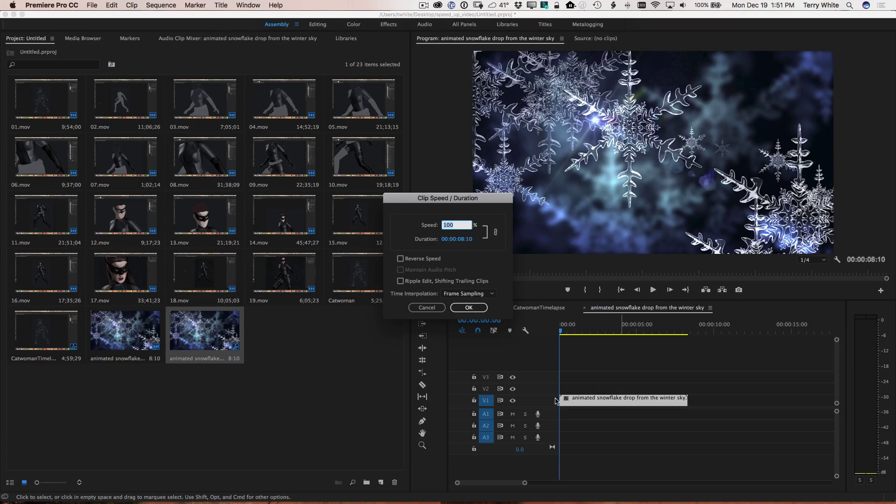
Slow the snowflake clip to 25% speed (00:00:33:10) and play it back
{"action": "type", "text": "50"}
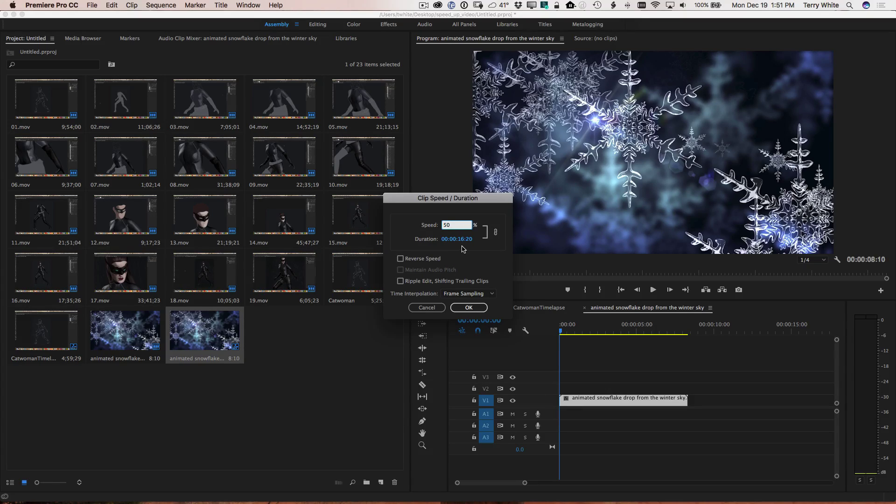
{"action": "key", "text": "BackSpace"}
{"action": "key", "text": "BackSpace"}
{"action": "left_click", "coordinate": [467, 307]}
{"action": "left_click", "coordinate": [471, 308]}
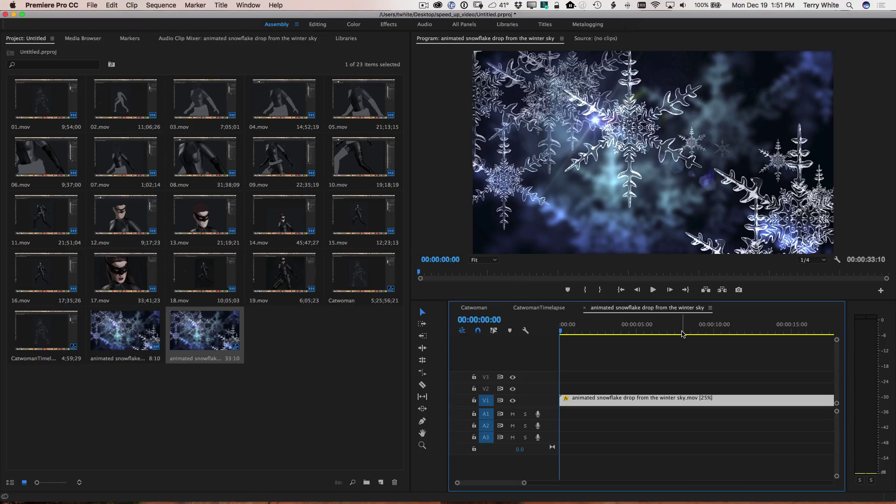
{"action": "key", "text": "space"}
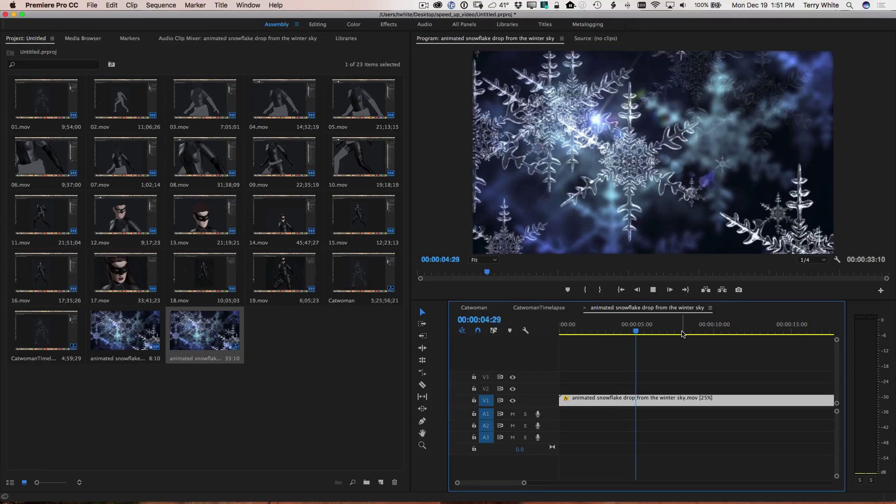
{"action": "key", "text": "space"}
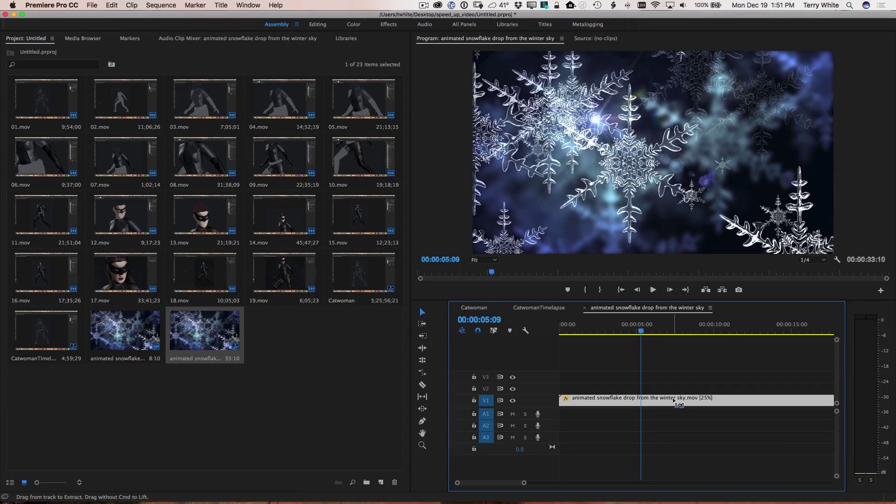
Switch the clip's Time Interpolation to Optical Flow and preview the smoother playback
{"action": "key", "text": "super+r"}
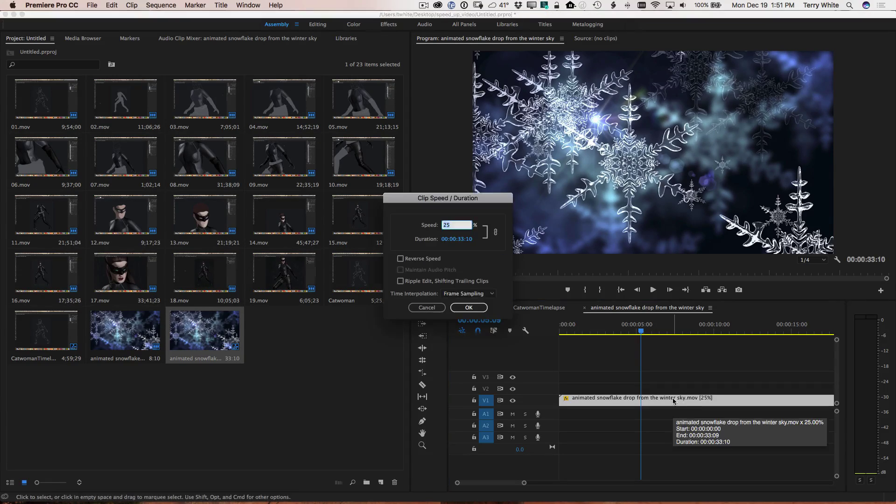
{"action": "left_click", "coordinate": [467, 294]}
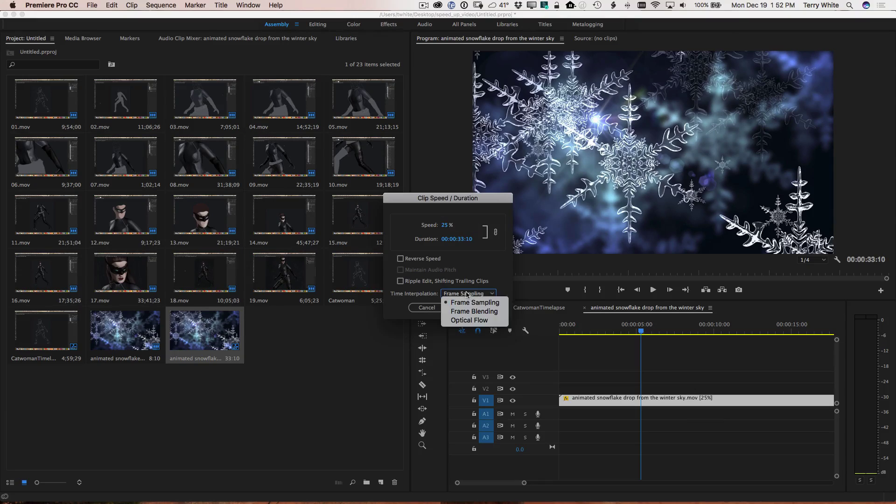
{"action": "left_click", "coordinate": [477, 321]}
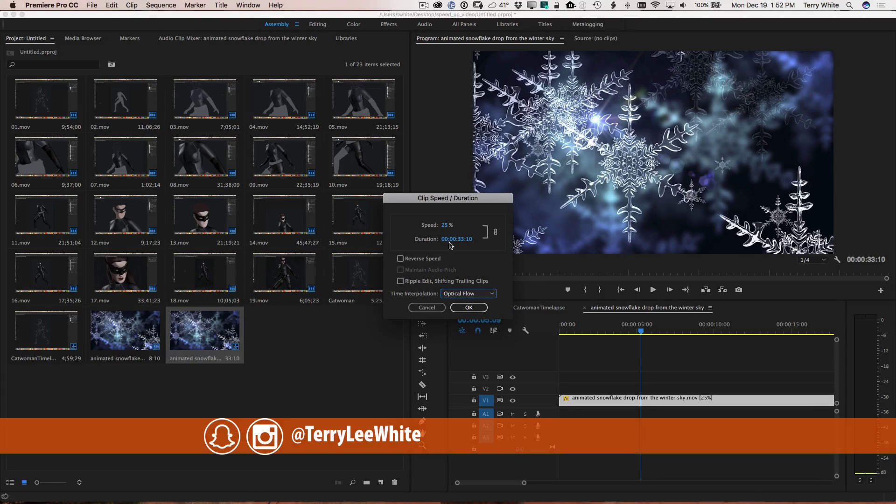
{"action": "left_click", "coordinate": [482, 310]}
{"action": "key", "text": "space"}
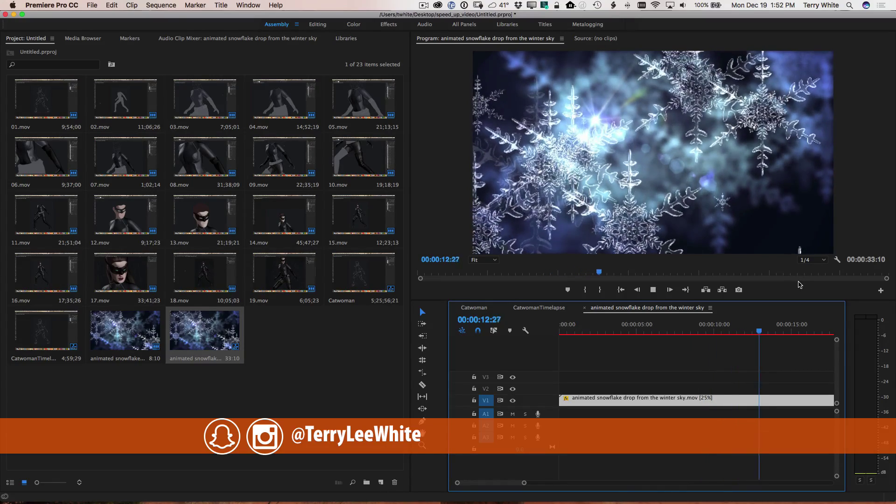
{"action": "key", "text": "space"}
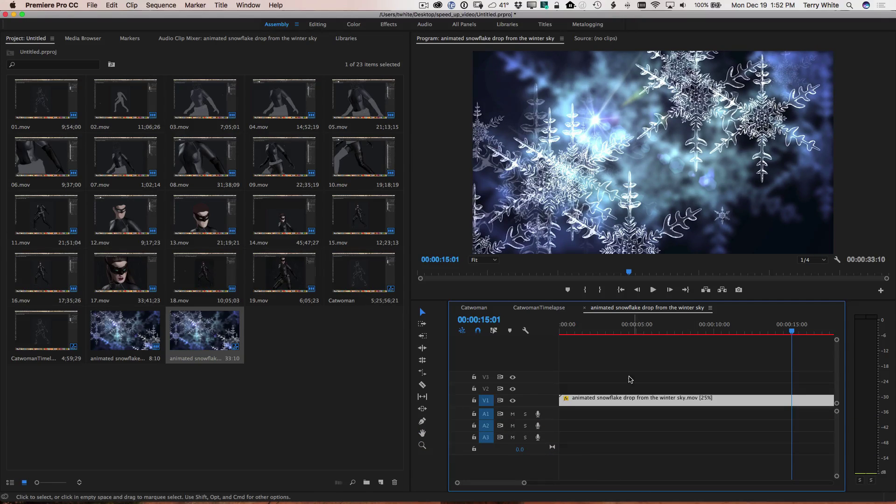
Try 10% speed on the snowflake clip and play it from near the start
{"action": "right_click", "coordinate": [629, 405]}
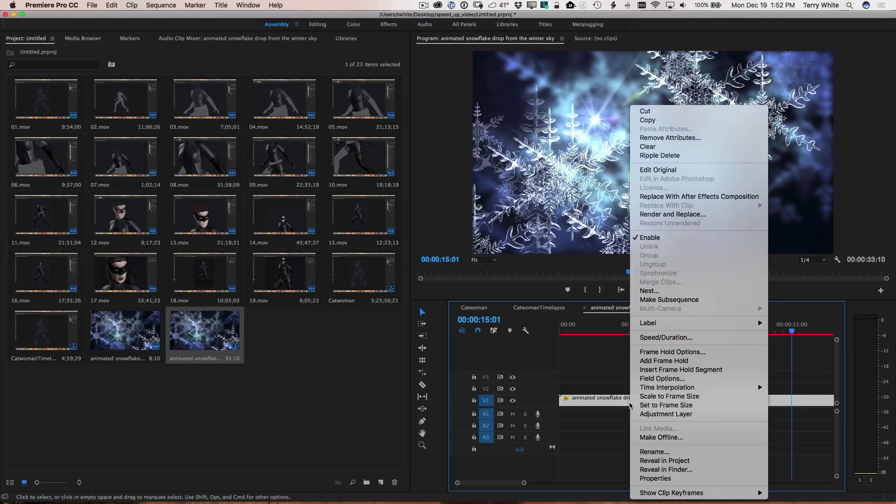
{"action": "left_click", "coordinate": [661, 338]}
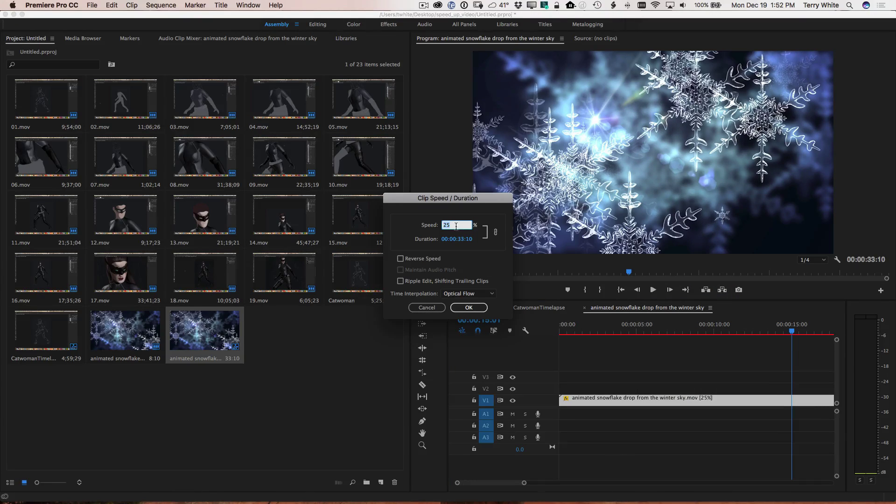
{"action": "type", "text": "10"}
{"action": "left_click", "coordinate": [481, 309]}
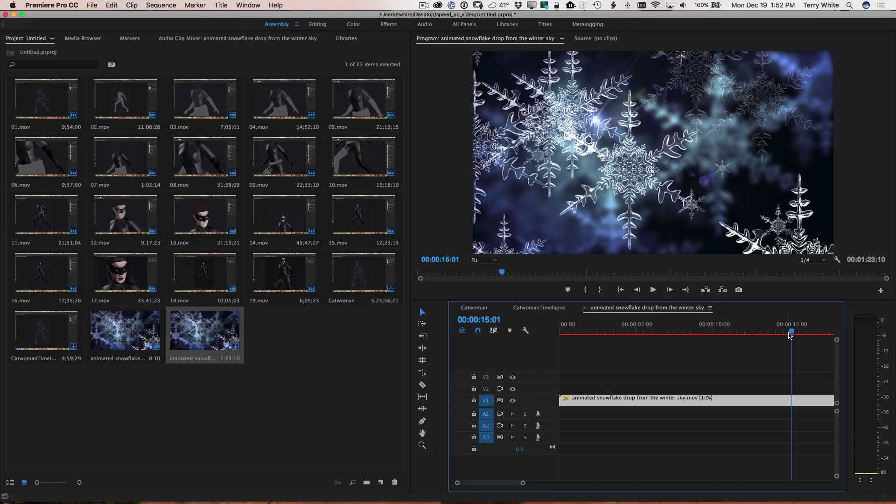
{"action": "left_click_drag", "start_coordinate": [792, 332], "coordinate": [517, 333]}
{"action": "key", "text": "space"}
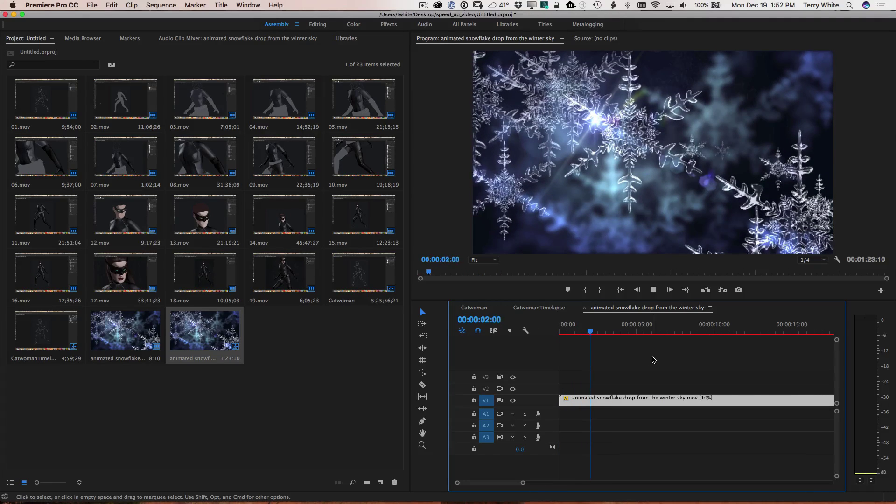
{"action": "key", "text": "space"}
Change the clip speed to 20% and preview it
{"action": "right_click", "coordinate": [637, 401]}
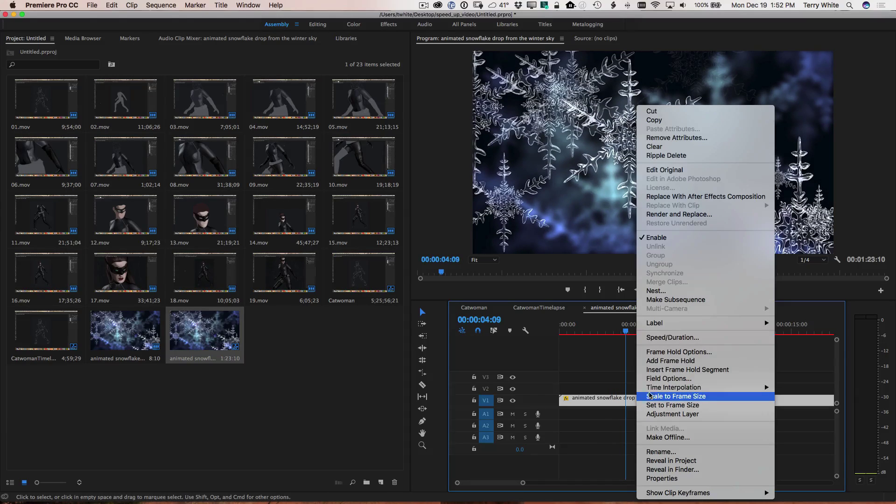
{"action": "left_click", "coordinate": [672, 337]}
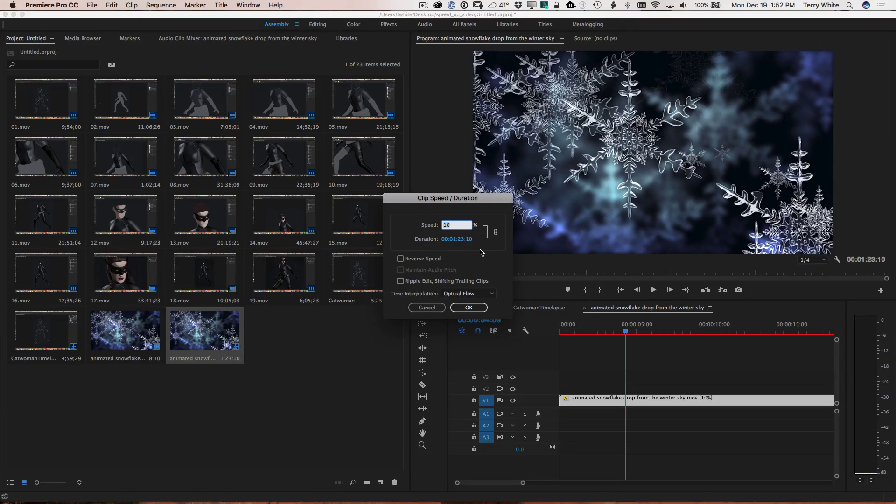
{"action": "type", "text": "20"}
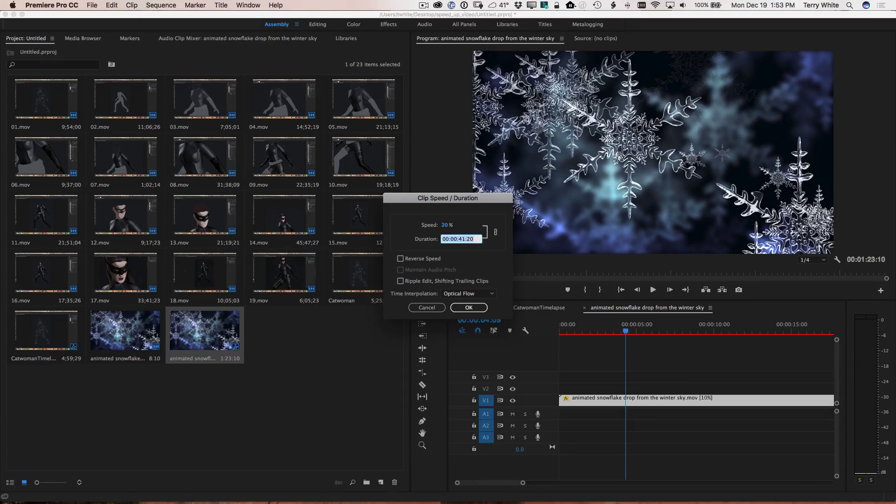
{"action": "left_click", "coordinate": [469, 307]}
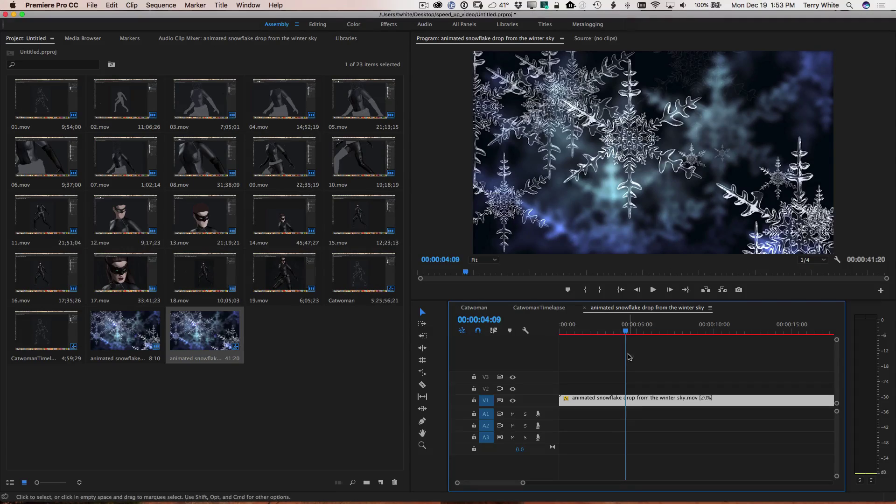
{"action": "key", "text": "space"}
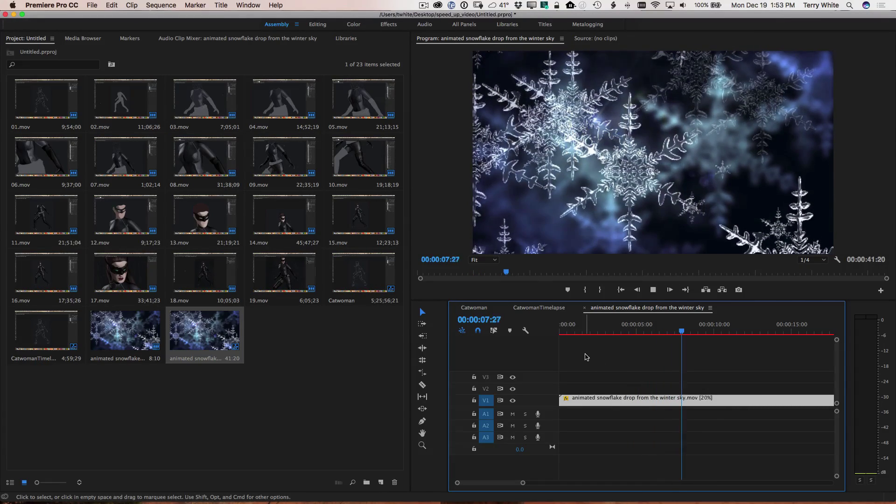
{"action": "key", "text": "space"}
Set the clip back to 25% speed (00:00:33:10) and play it through
{"action": "right_click", "coordinate": [618, 400]}
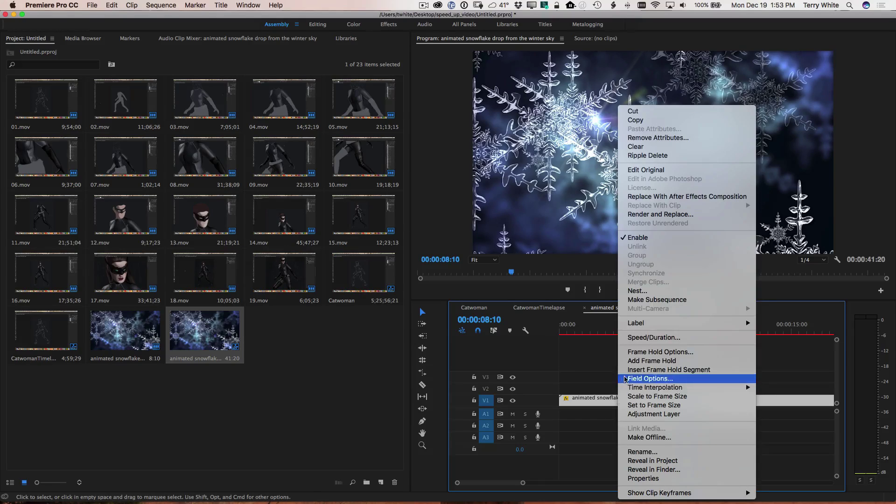
{"action": "left_click", "coordinate": [646, 338]}
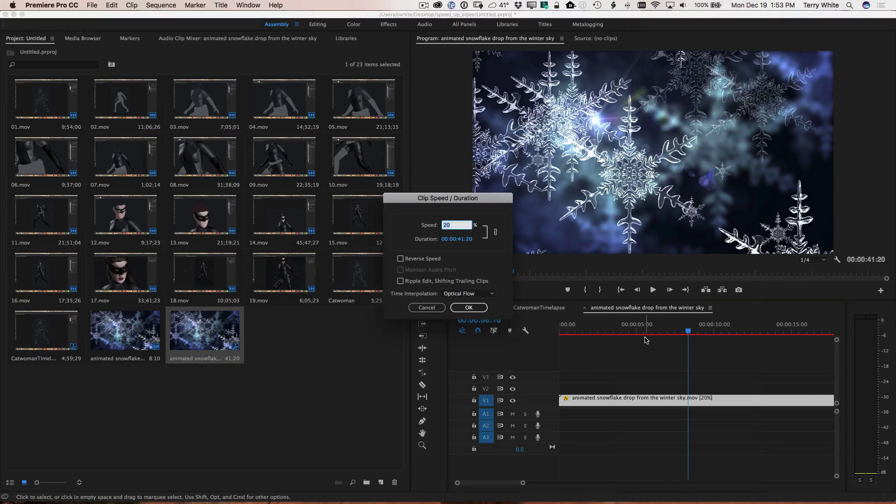
{"action": "key", "text": "Return"}
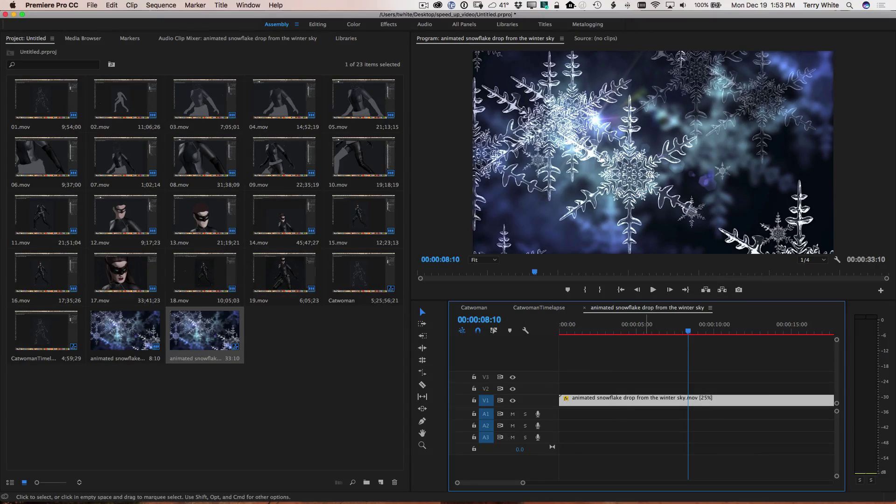
{"action": "key", "text": "space"}
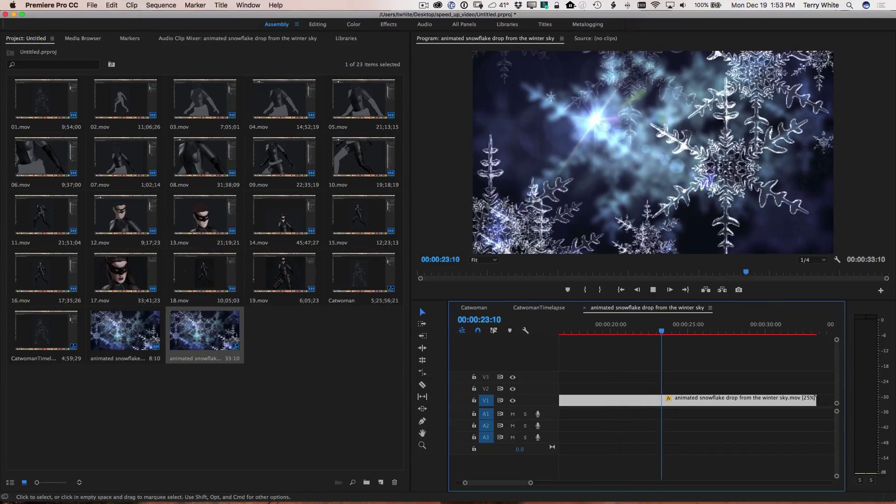
{"action": "key", "text": "space"}
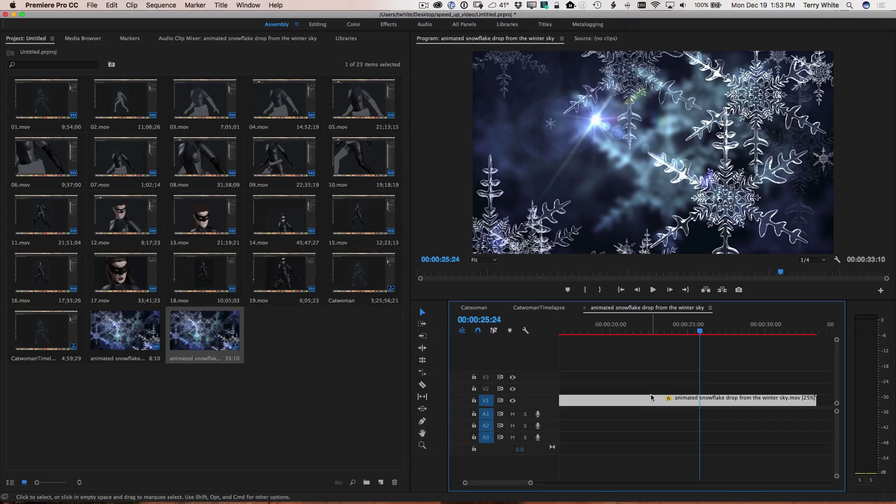
Set the snowflake clip to 30% speed (00:00:27:23) and play from about 17 seconds
{"action": "right_click", "coordinate": [637, 400]}
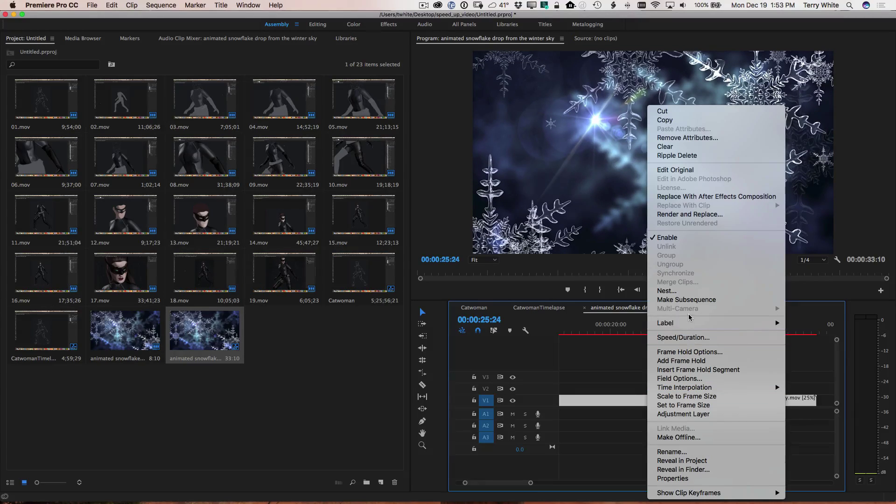
{"action": "left_click", "coordinate": [686, 342]}
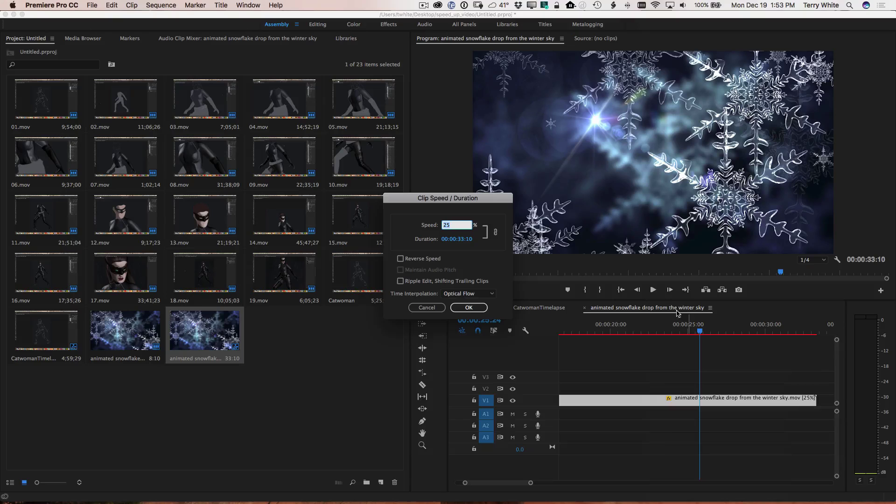
{"action": "type", "text": "30"}
{"action": "left_click", "coordinate": [473, 308]}
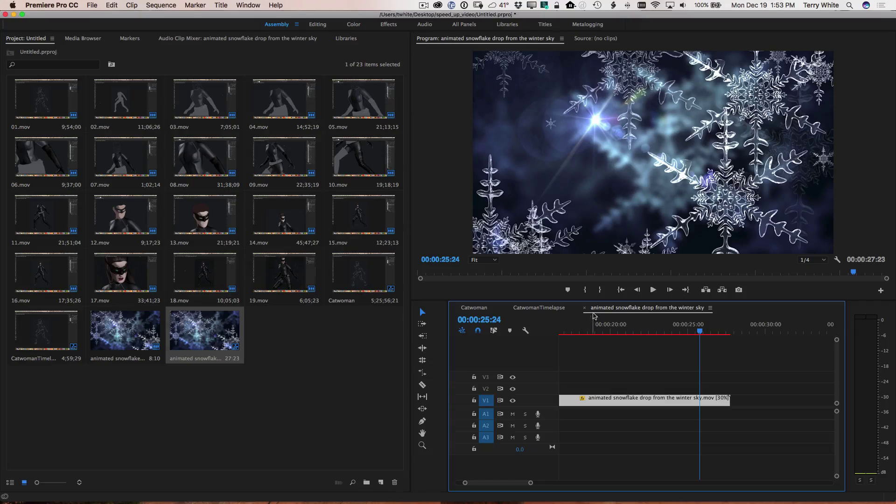
{"action": "left_click", "coordinate": [578, 326]}
{"action": "key", "text": "space"}
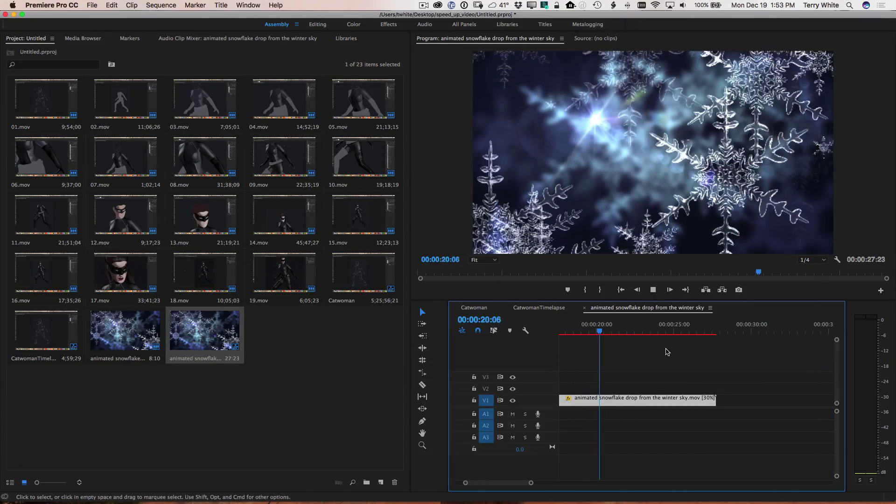
{"action": "key", "text": "space"}
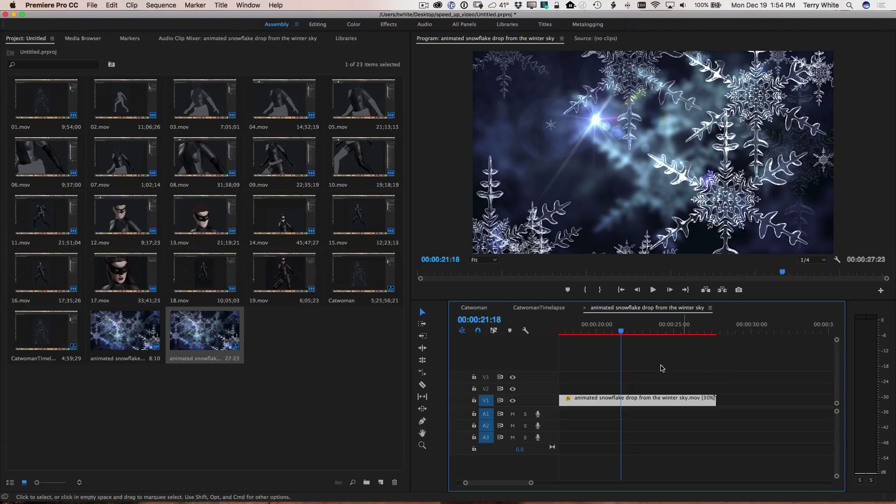
Rate-stretch the snowflake clip's end left to 31.47% speed (00:00:26:14) and play it
{"action": "left_click", "coordinate": [423, 376]}
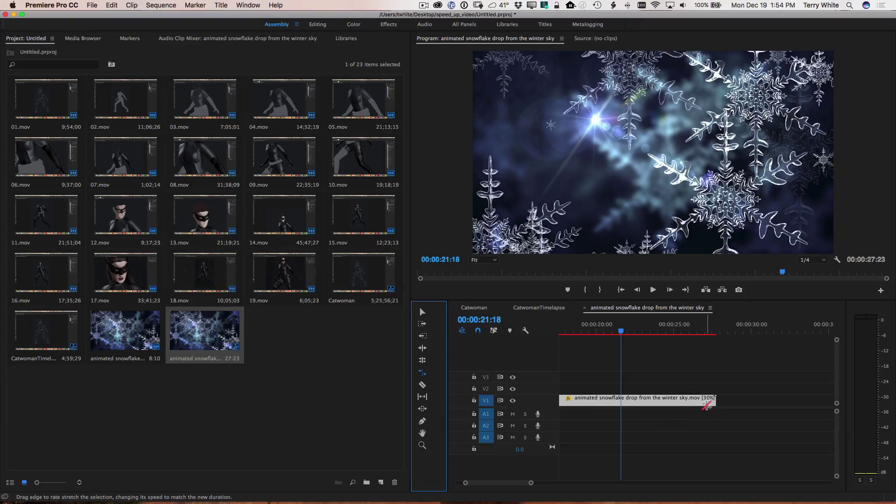
{"action": "left_click_drag", "start_coordinate": [712, 401], "coordinate": [714, 398]}
{"action": "mouse_move", "coordinate": [713, 399]}
{"action": "left_mouse_down"}
{"action": "mouse_move", "coordinate": [760, 400]}
{"action": "mouse_move", "coordinate": [684, 402]}
{"action": "mouse_move", "coordinate": [696, 400]}
{"action": "left_mouse_up"}
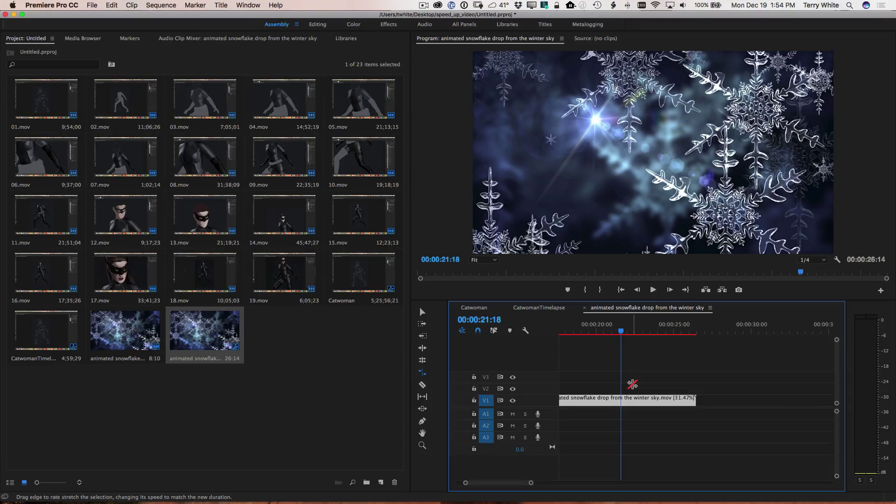
{"action": "key", "text": "space"}
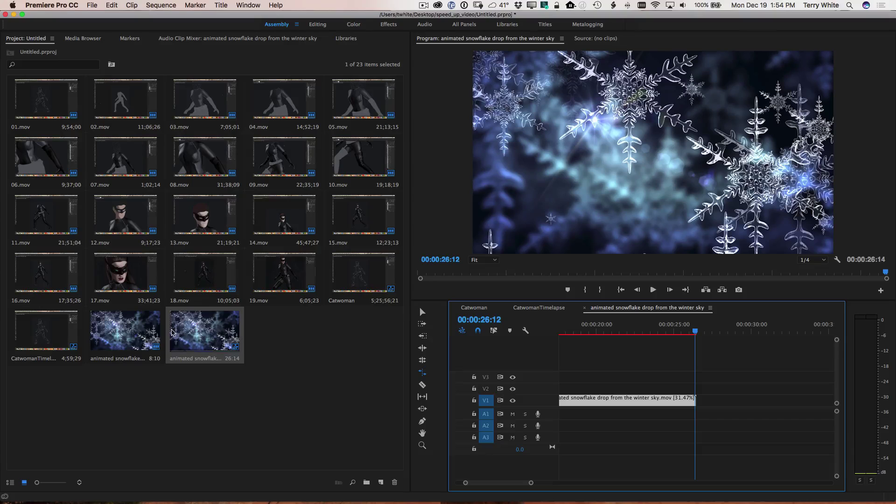
In Chrome, load the artist's website and play the Catwoman Digital Painting video, pausing at 0:12
{"action": "mouse_move", "coordinate": [214, 498]}
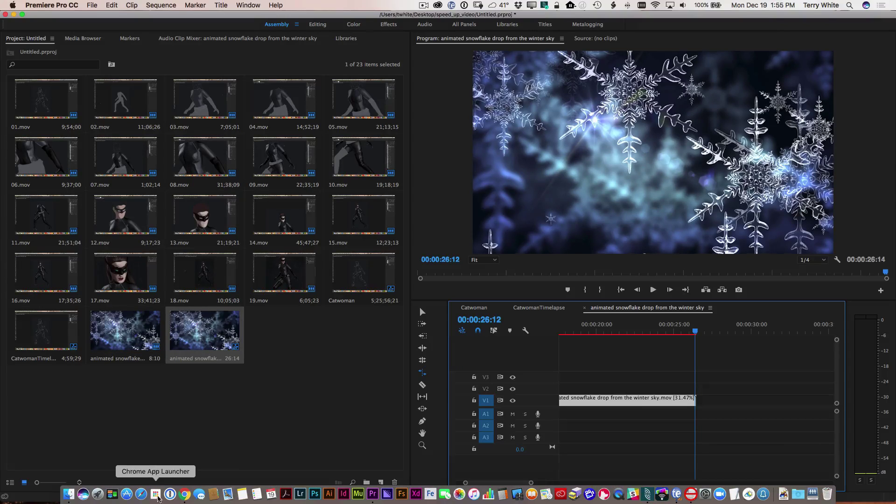
{"action": "left_click", "coordinate": [185, 496]}
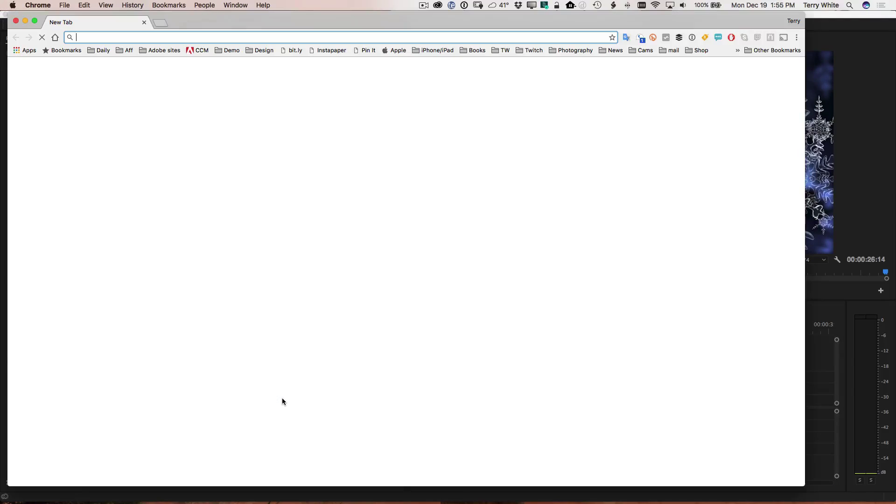
{"action": "type", "text": "pavlovphotography.com"}
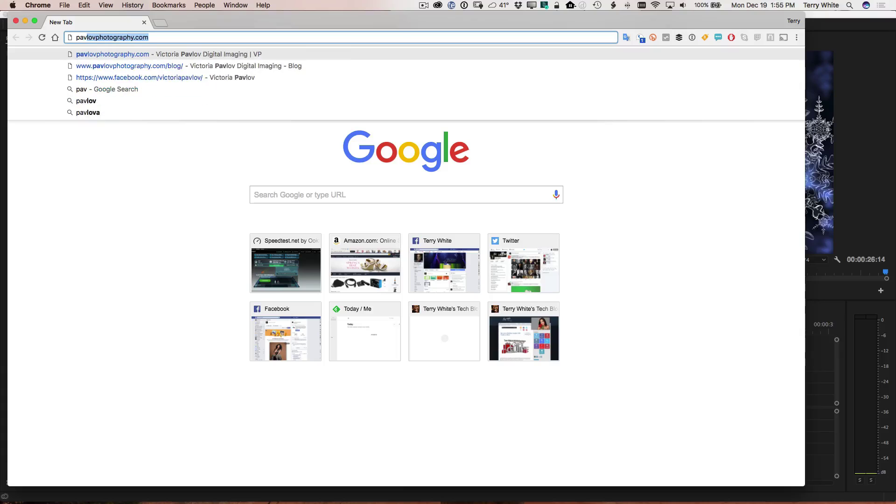
{"action": "key", "text": "Return"}
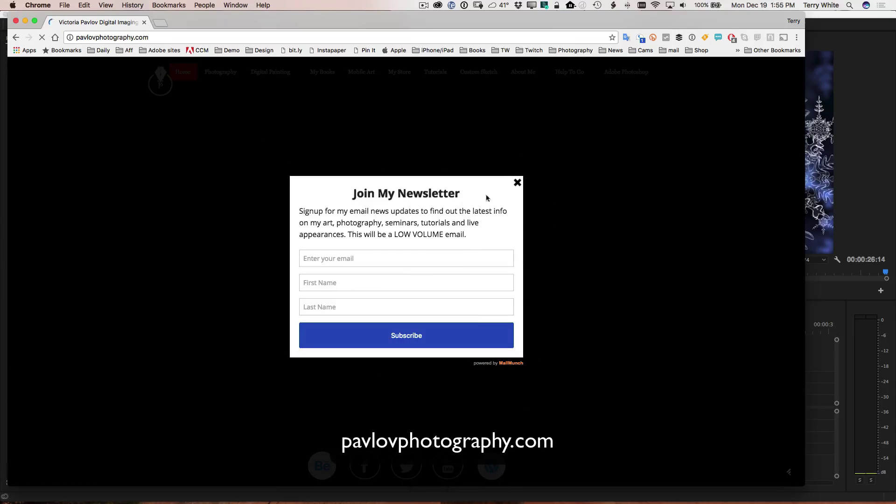
{"action": "left_click", "coordinate": [518, 183]}
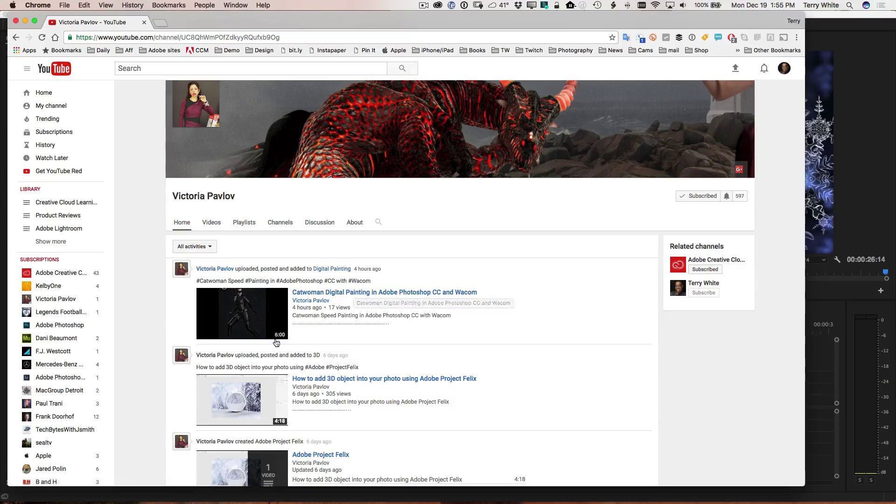
{"action": "left_click", "coordinate": [370, 297]}
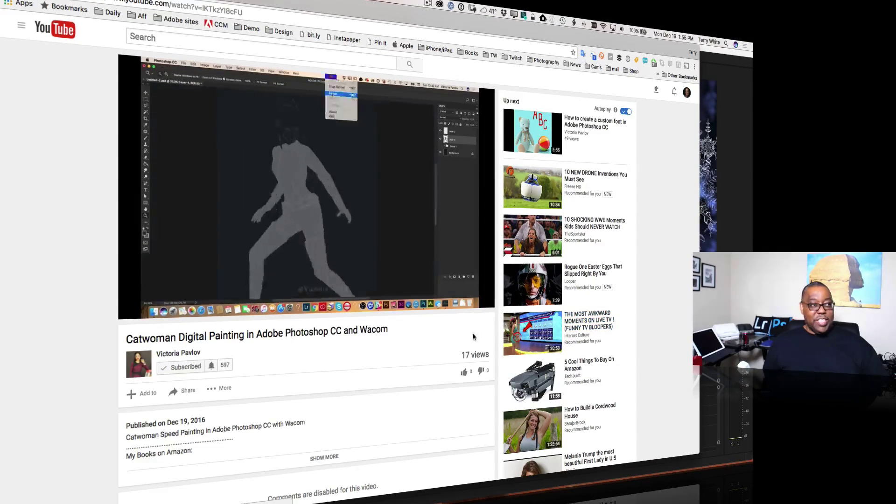
{"action": "left_click", "coordinate": [133, 301]}
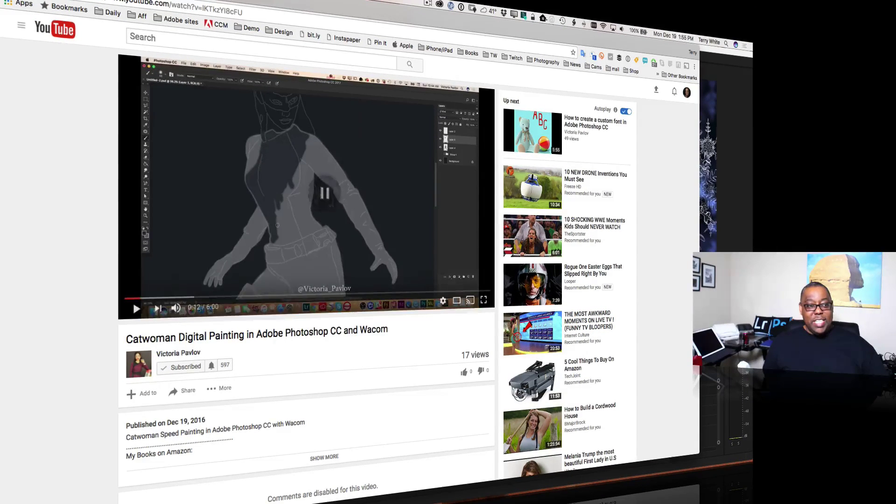